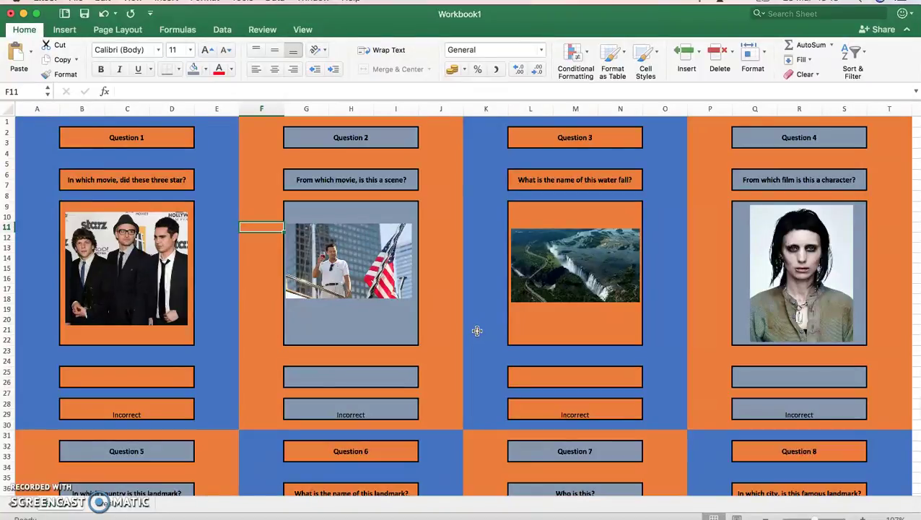
Examine the finished quiz sheet, looking over the layout, pictures, answer boxes and result boxes of Questions 1 to 8.
scroll(534, 353, down, 5)
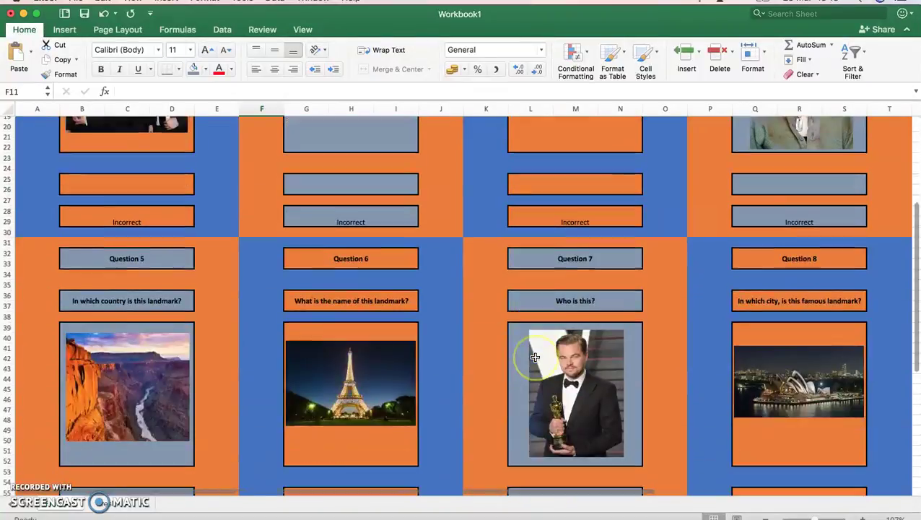
scroll(534, 354, up, 5)
scroll(535, 356, right, 1)
scroll(535, 357, left, 1)
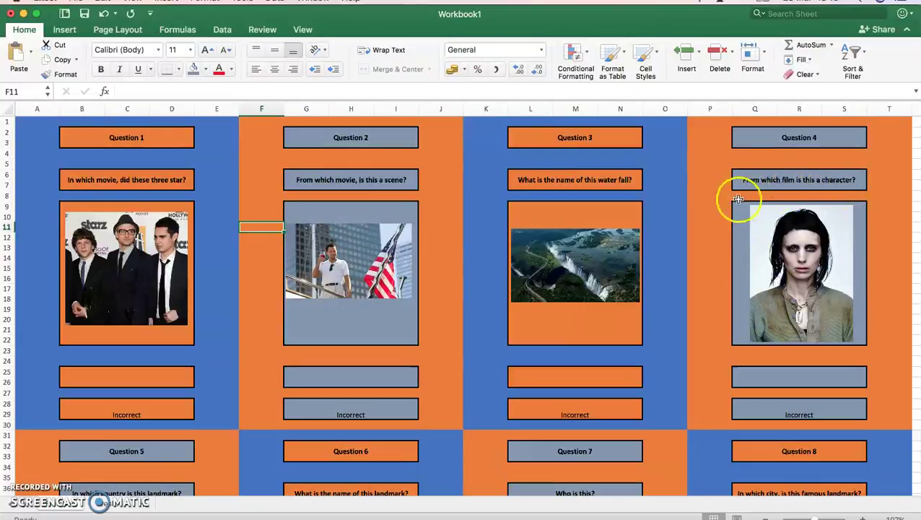
scroll(133, 339, down, 8)
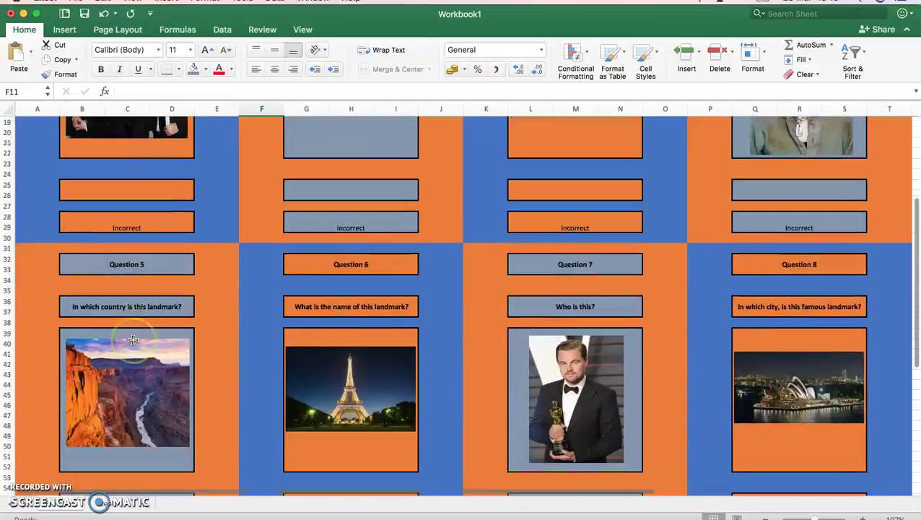
scroll(132, 339, down, 1)
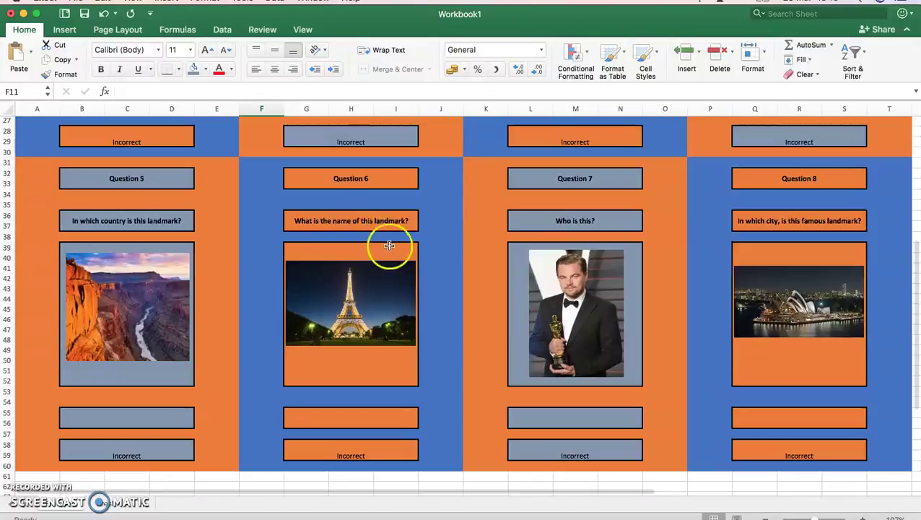
scroll(400, 282, up, 9)
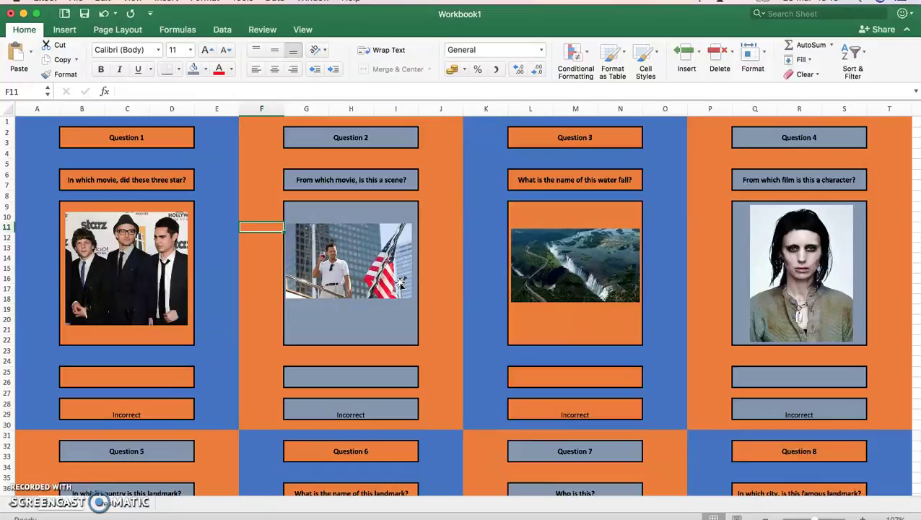
scroll(400, 283, down, 10)
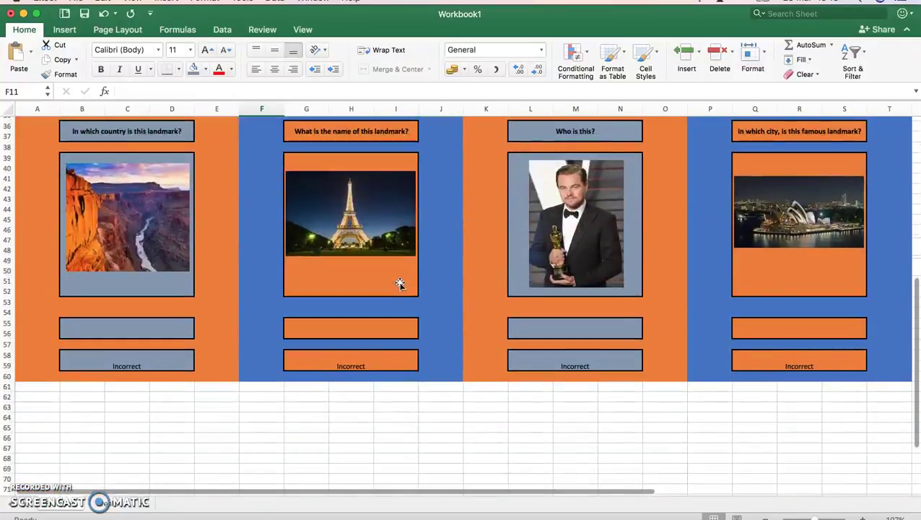
scroll(399, 283, up, 8)
scroll(400, 283, up, 3)
scroll(400, 283, left, 1)
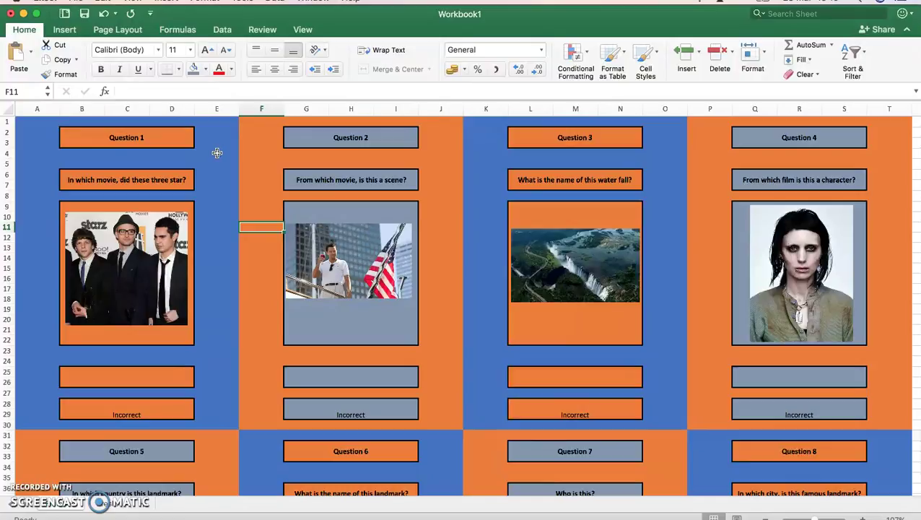
Switch to the blank worksheet and fill cells A1:E30 with the gold theme colour as the question card's background.
click(105, 505)
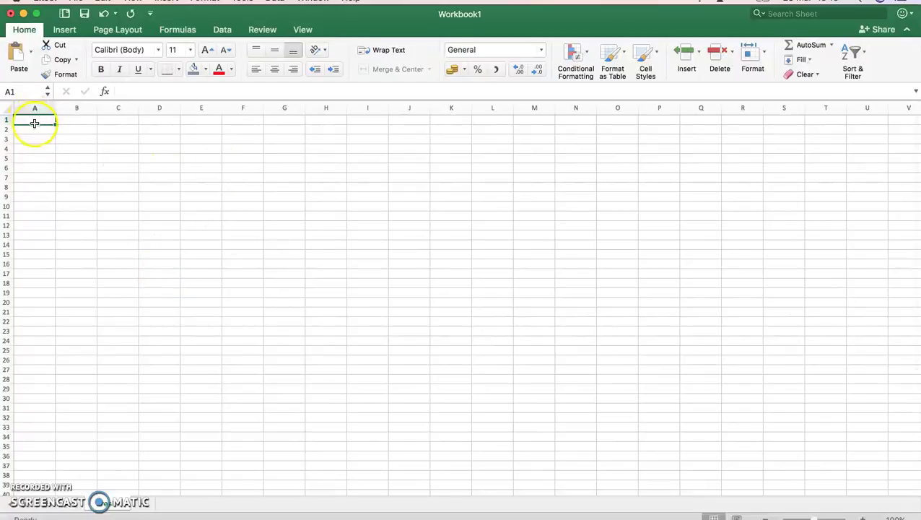
drag(56, 123, 212, 396)
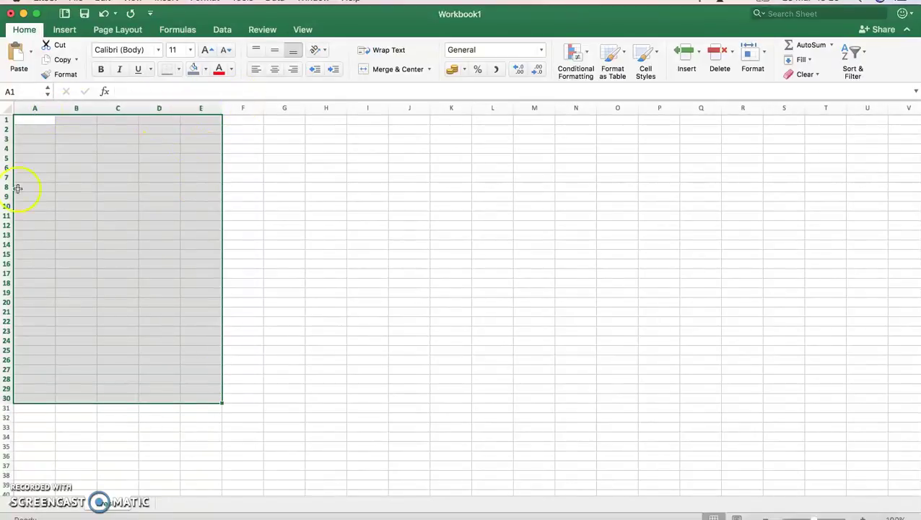
click(205, 70)
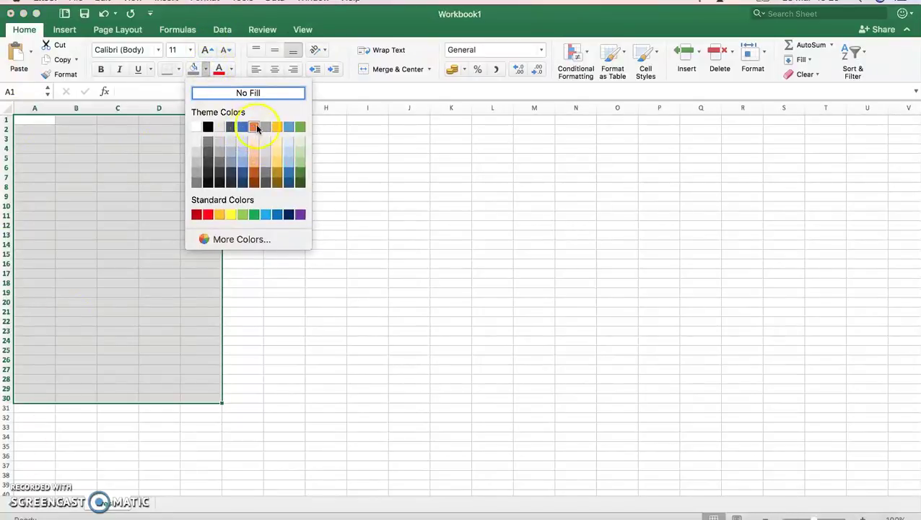
click(275, 130)
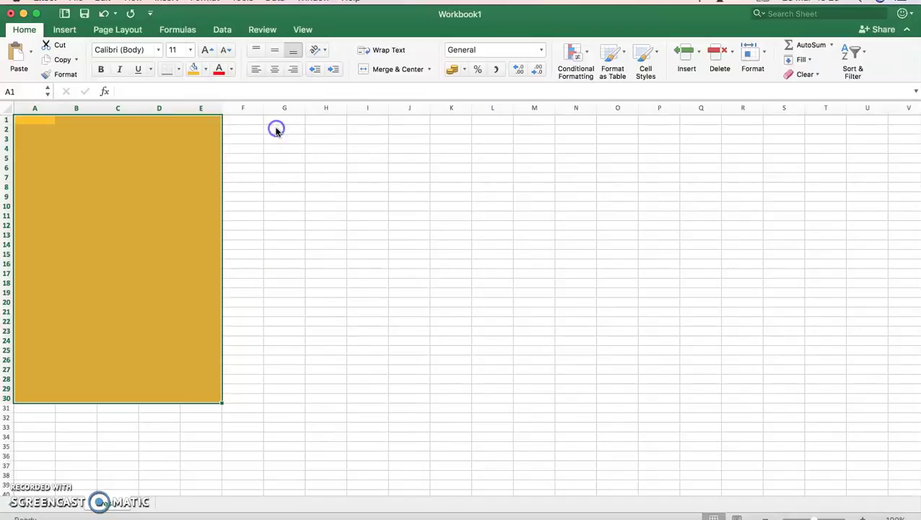
click(132, 187)
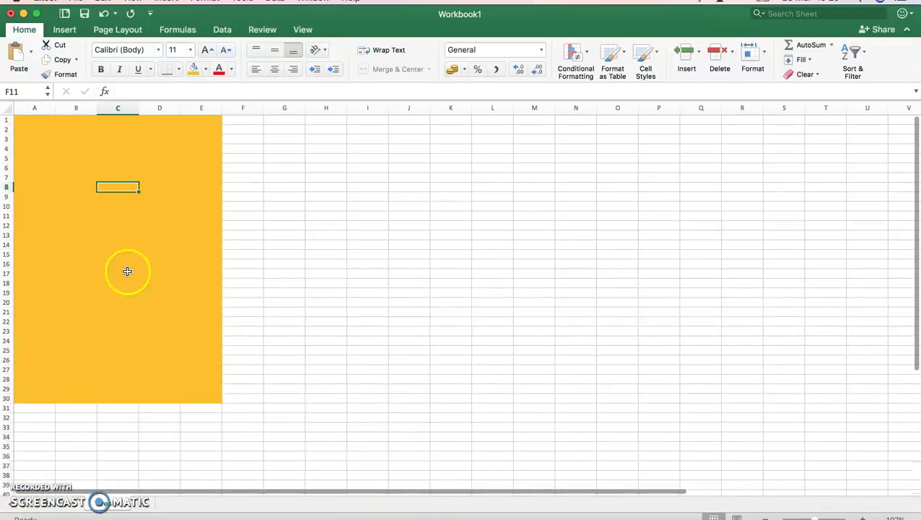
Make B2:D4 a heading box with blue fill, a thick box border, wrapped text and merged, centred cells.
drag(68, 131, 150, 149)
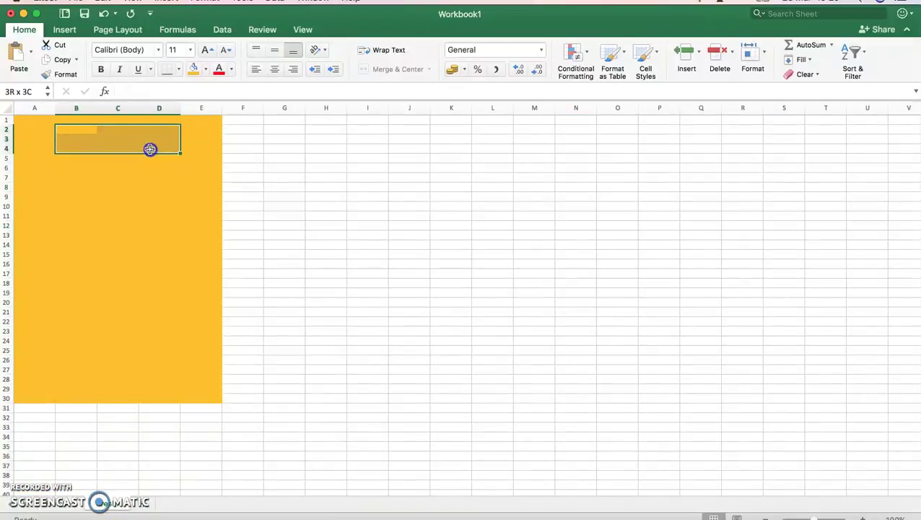
click(205, 70)
click(241, 128)
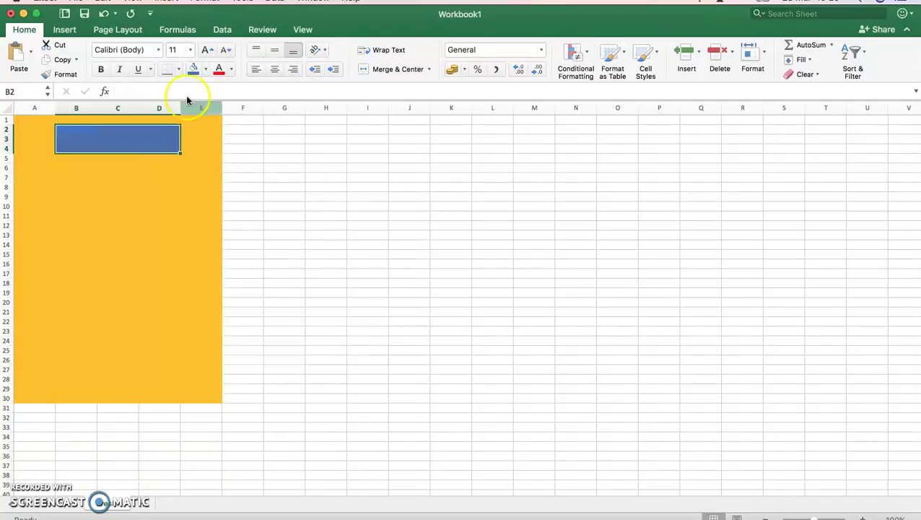
click(179, 69)
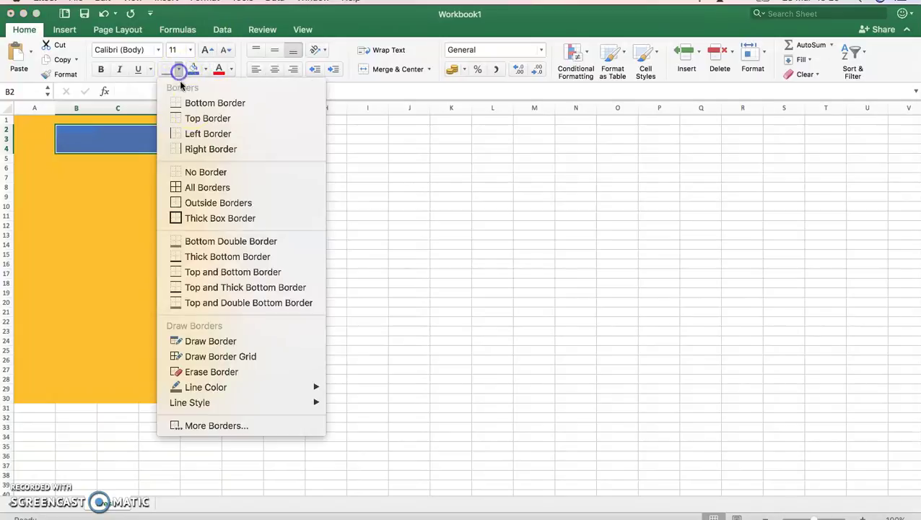
click(217, 218)
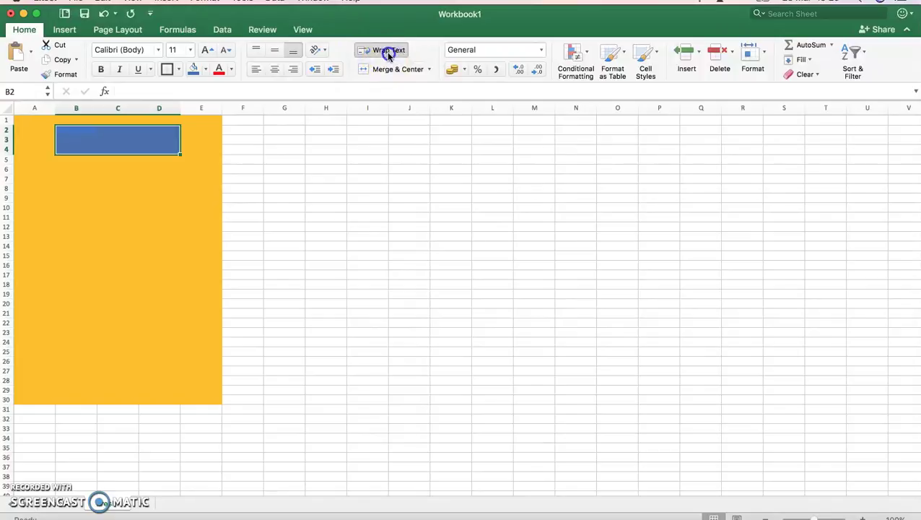
click(397, 70)
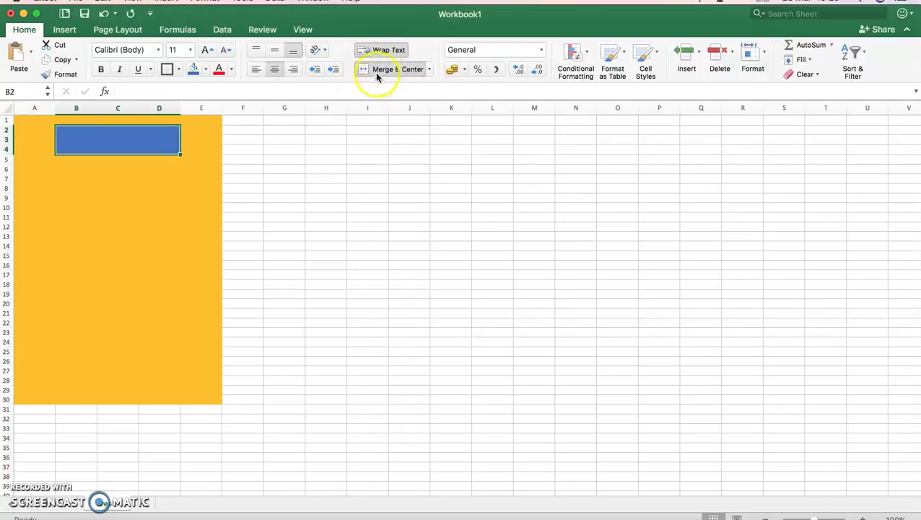
click(385, 52)
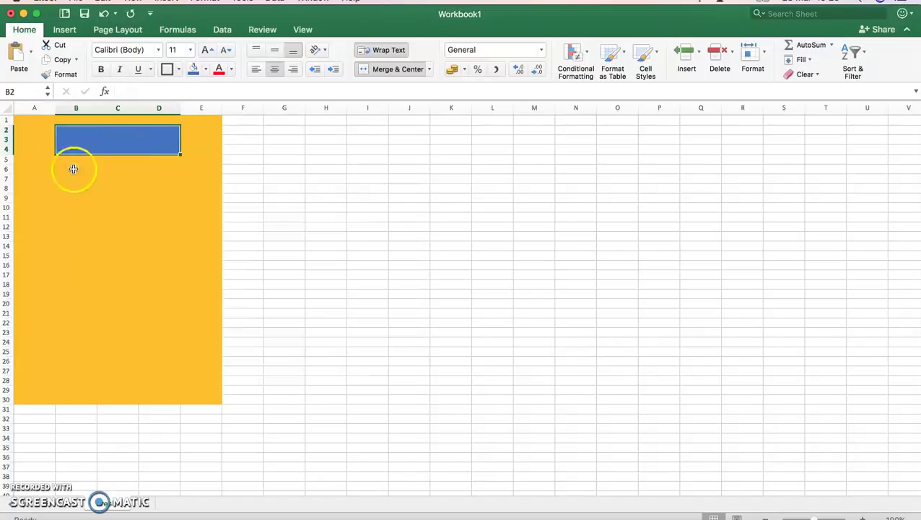
Copy the heading box's formatting onto B6:D8 with Format Painter to make the question box.
drag(63, 170, 156, 188)
click(132, 145)
click(55, 75)
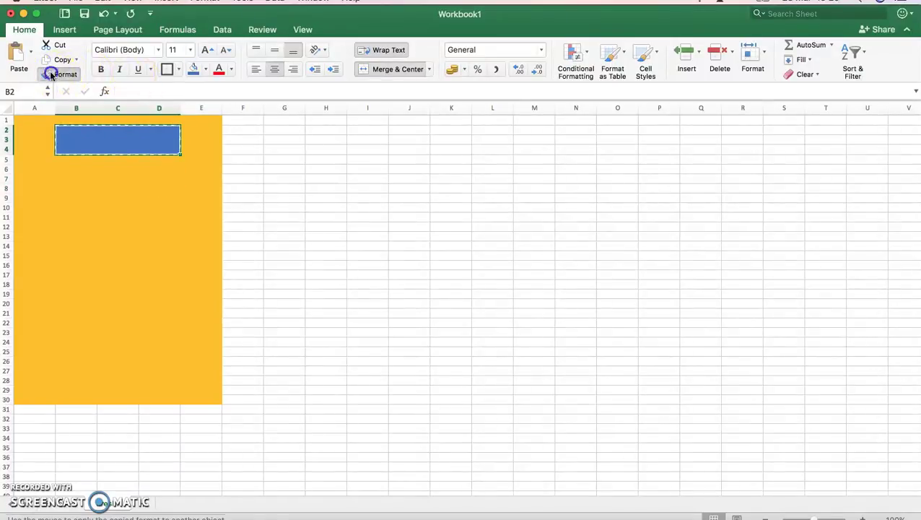
click(66, 168)
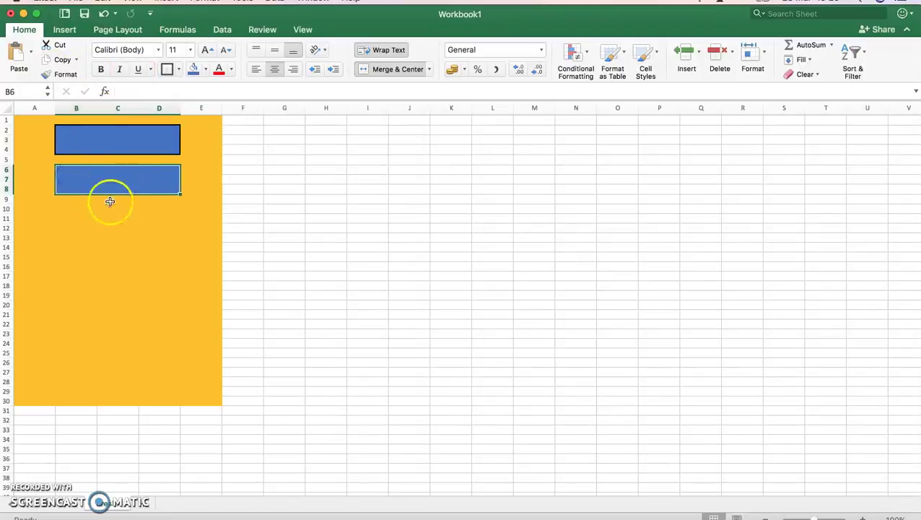
Make B10:D23 a large picture box with a thick box border, blue fill and merged, centred cells.
drag(59, 212, 156, 337)
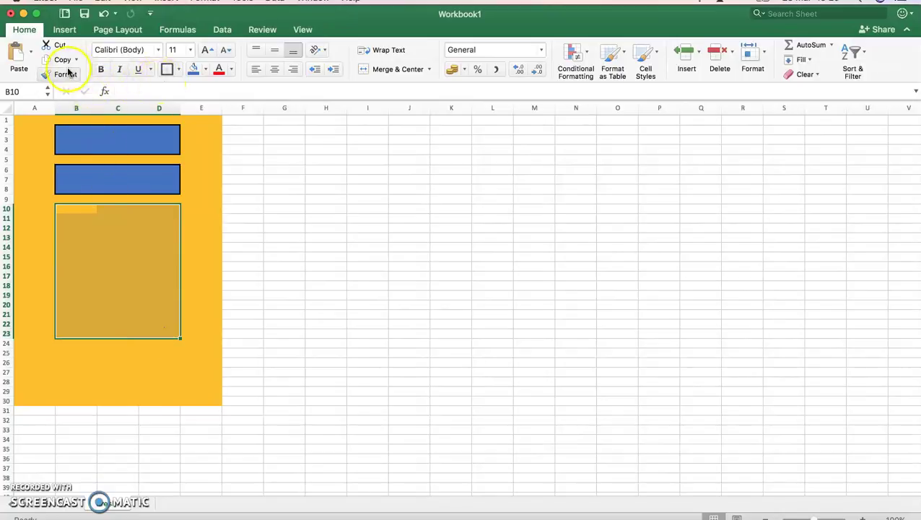
click(174, 71)
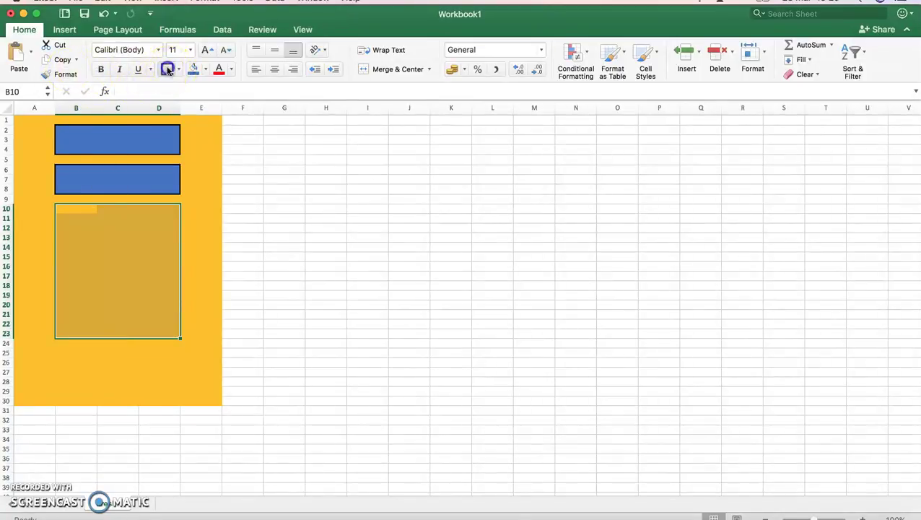
click(193, 68)
click(385, 70)
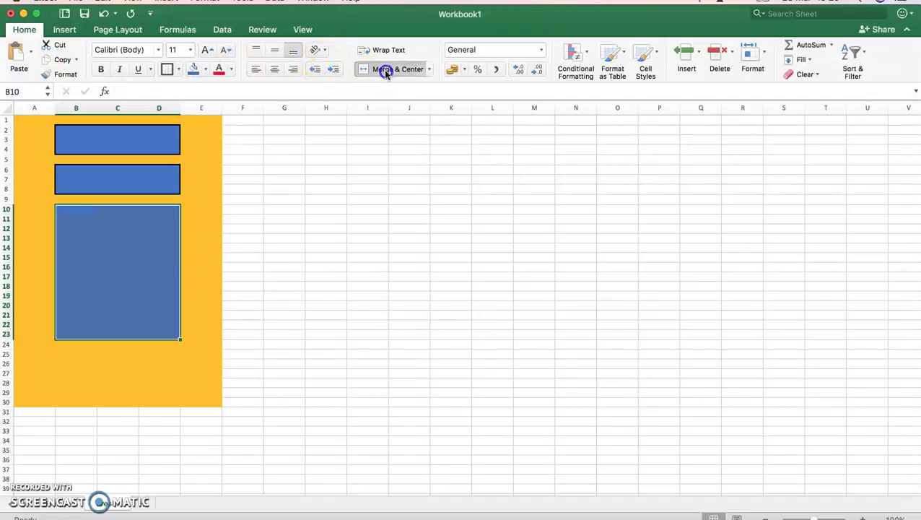
click(140, 276)
Copy the question box's formatting with Format Painter to create two matching boxes at B25:D27 and B29:D31.
click(138, 189)
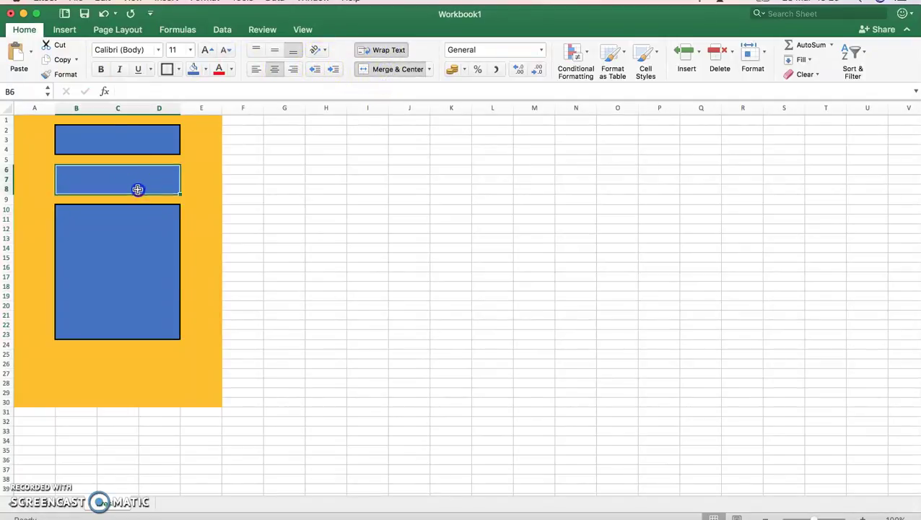
click(59, 74)
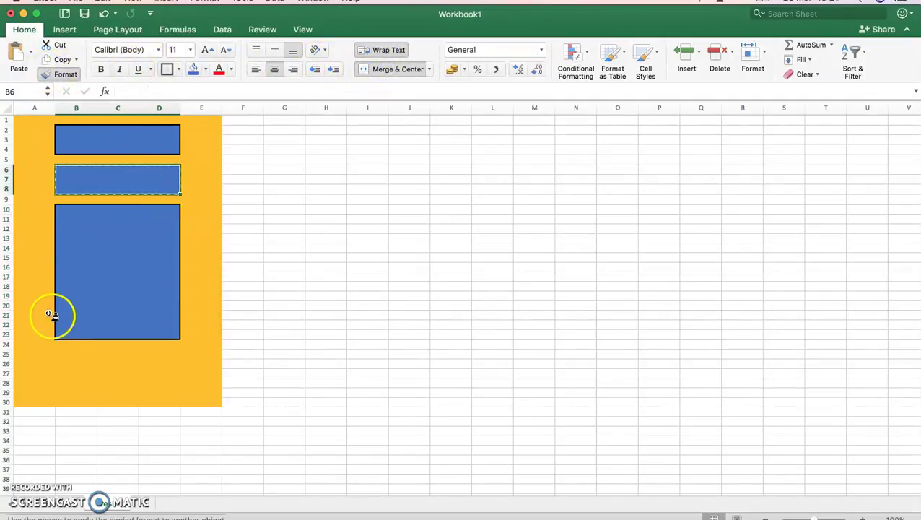
click(66, 359)
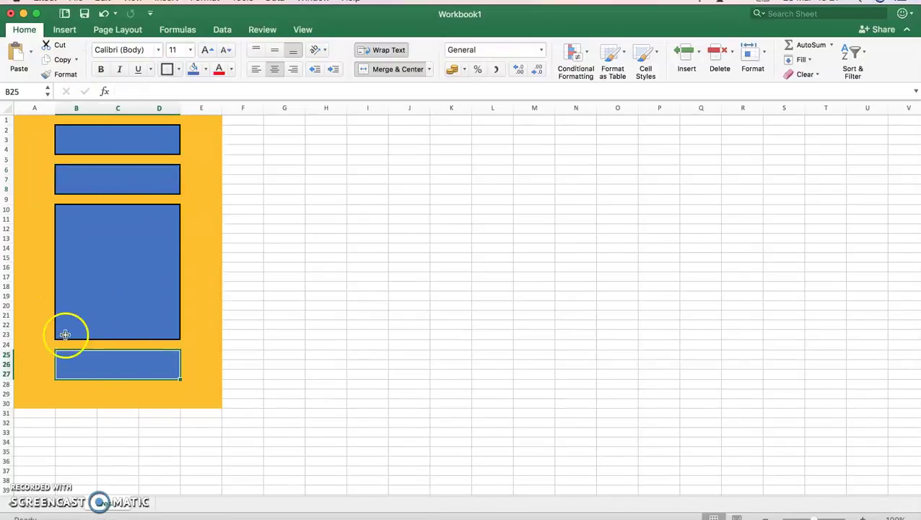
click(67, 75)
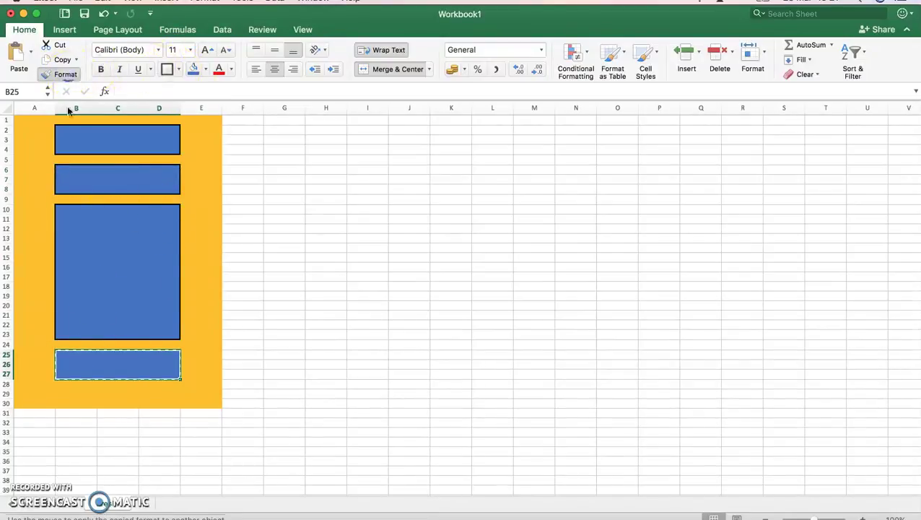
click(66, 395)
Extend the card's gold background down to row 32 across columns A to E, around and below the lowest box.
mouse_move(34, 407)
mouse_down()
mouse_move(66, 431)
mouse_move(122, 441)
mouse_up()
drag(177, 444, 178, 444)
click(211, 401)
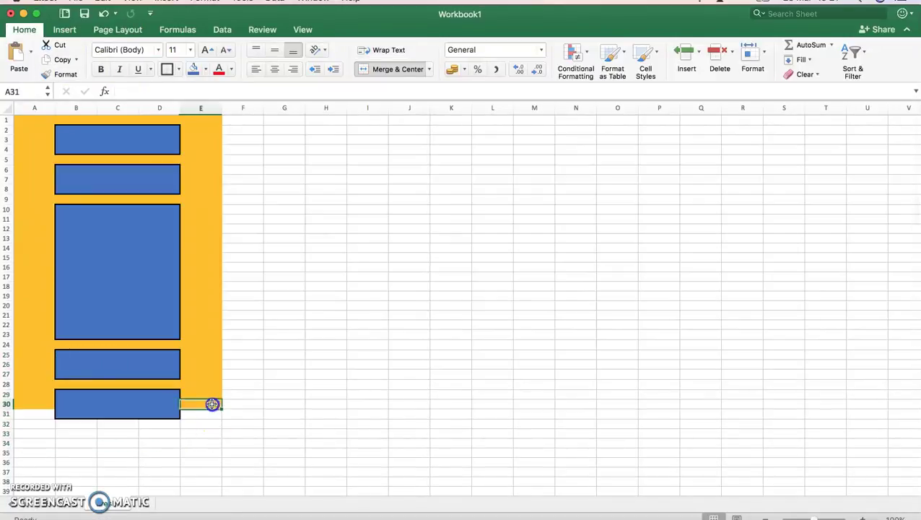
drag(221, 409, 82, 424)
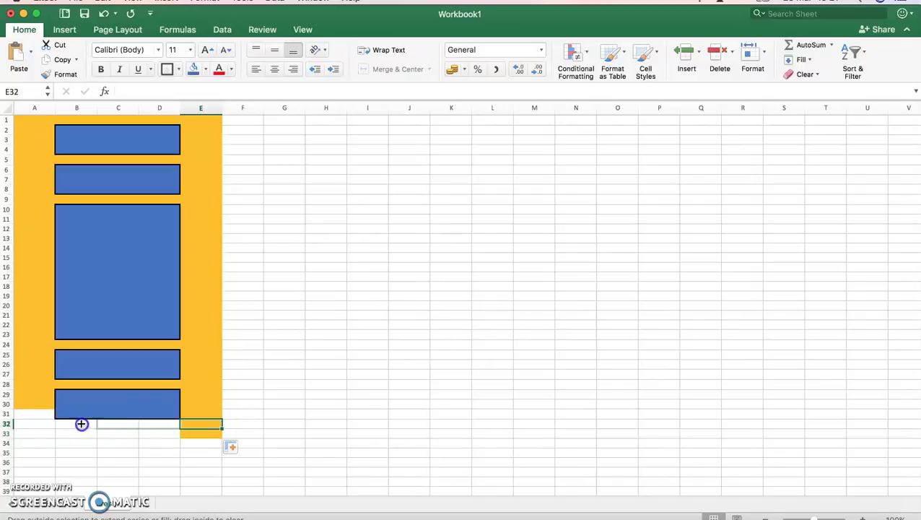
drag(23, 419, 58, 431)
click(39, 410)
click(39, 397)
click(192, 415)
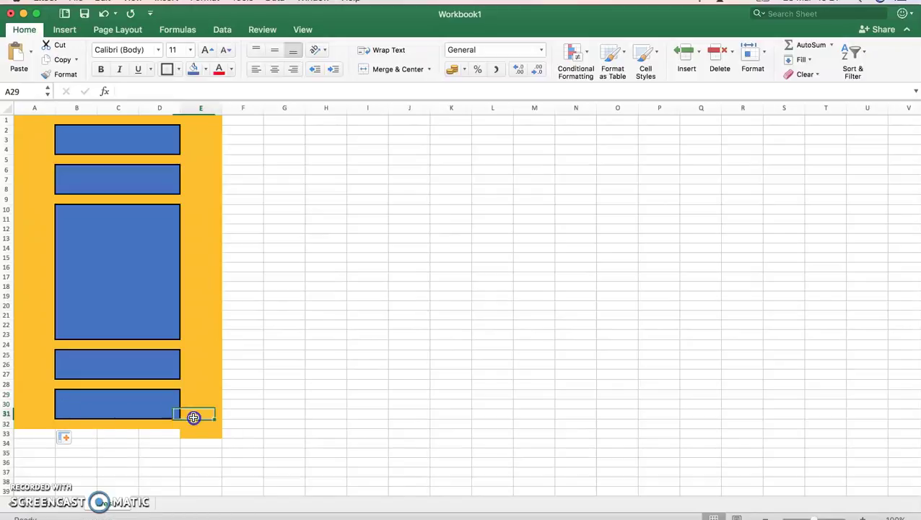
Remove the surplus gold from cell E33 by setting it to No Fill.
click(191, 433)
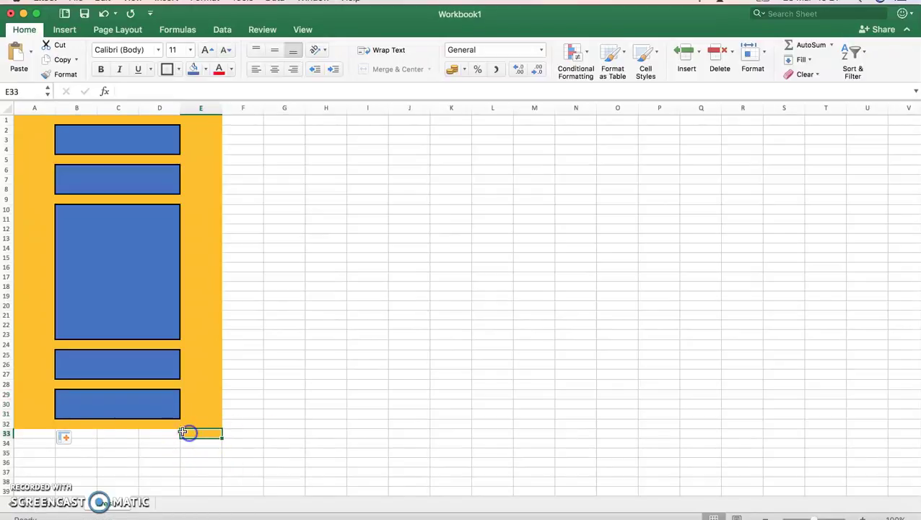
click(205, 70)
click(247, 93)
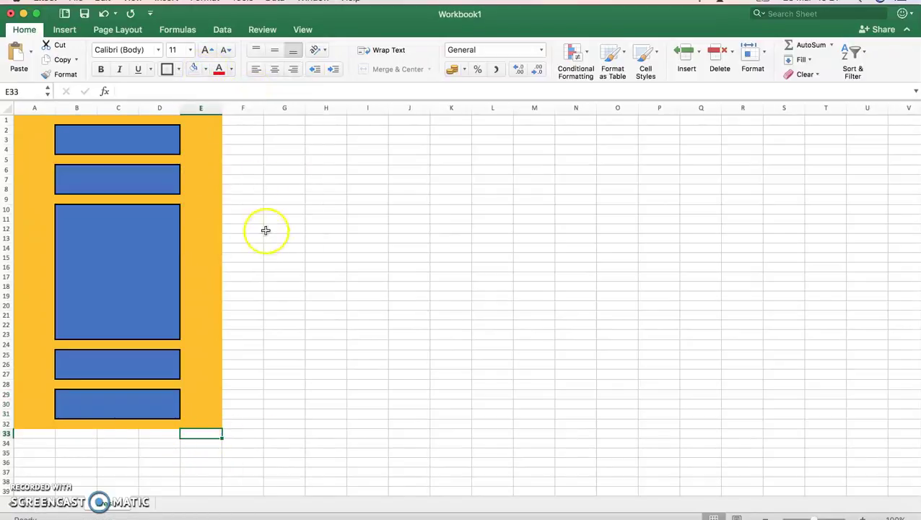
click(283, 238)
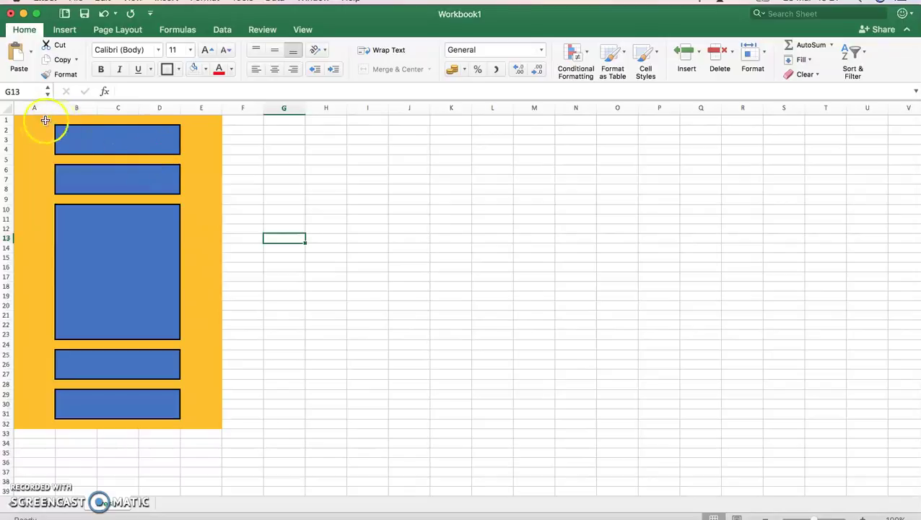
Copy the whole gold card in A1:E32 and paste the duplicate directly beside it, starting at F1.
drag(39, 120, 220, 420)
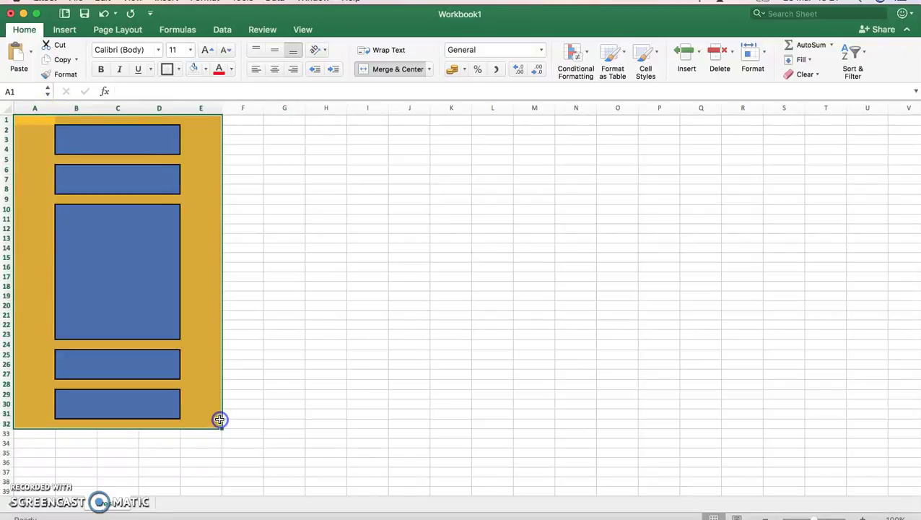
key(super+c)
click(249, 123)
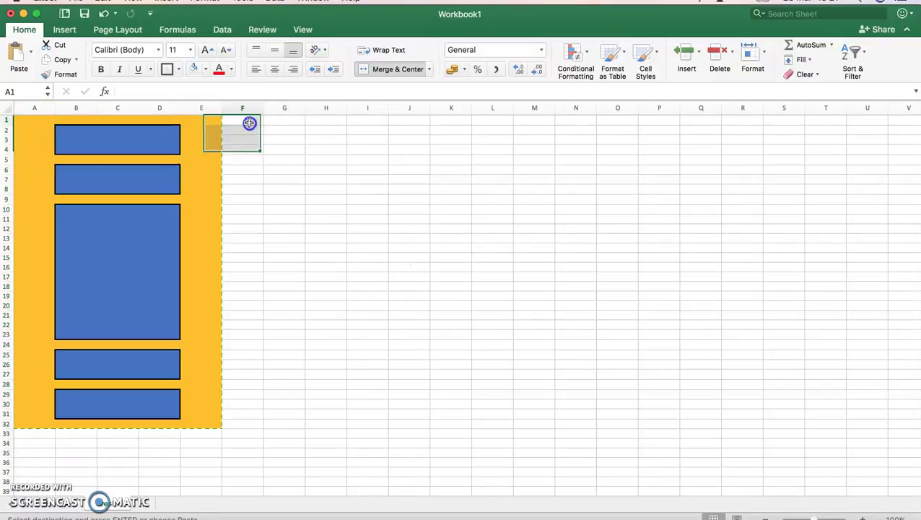
key(super+v)
Fill the entire copied card, F1:J32, with standard red.
click(243, 122)
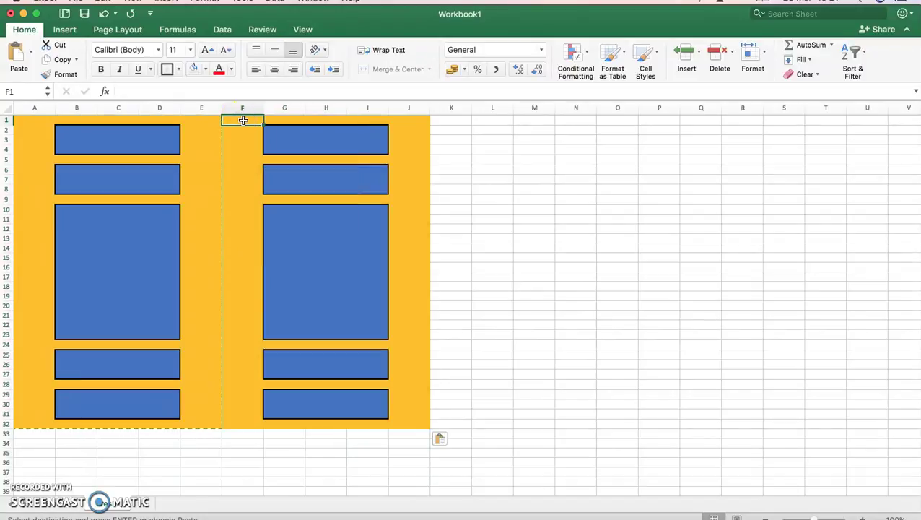
drag(244, 120, 417, 425)
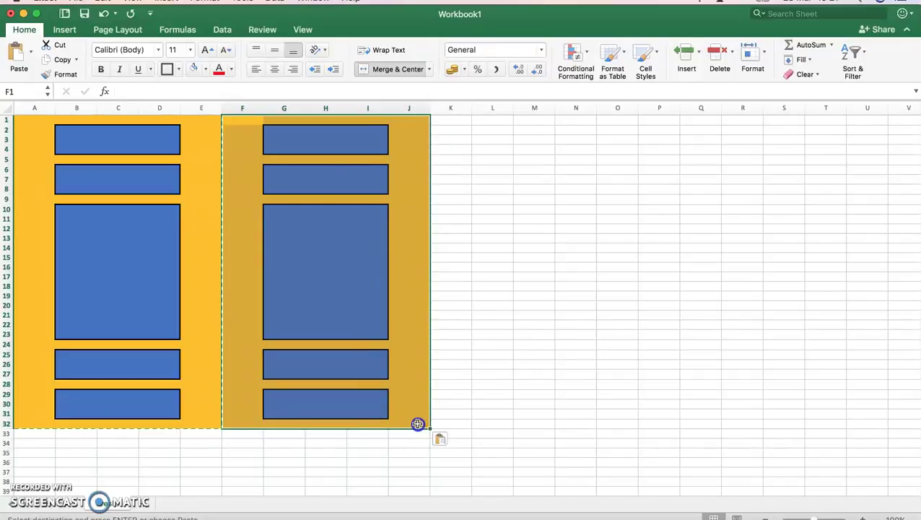
click(205, 70)
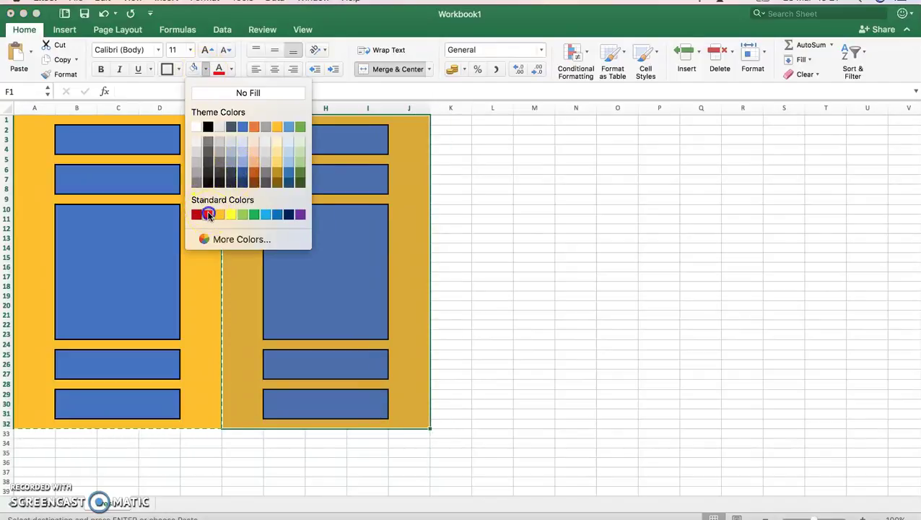
click(208, 215)
Fill all five boxes of the red card with a light blue theme colour.
click(298, 148)
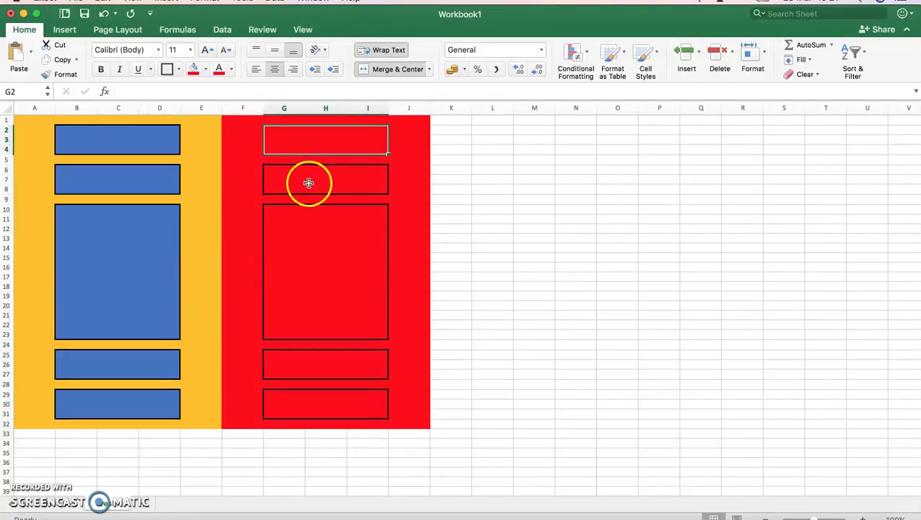
super+click(308, 182)
super+click(315, 249)
super+click(317, 361)
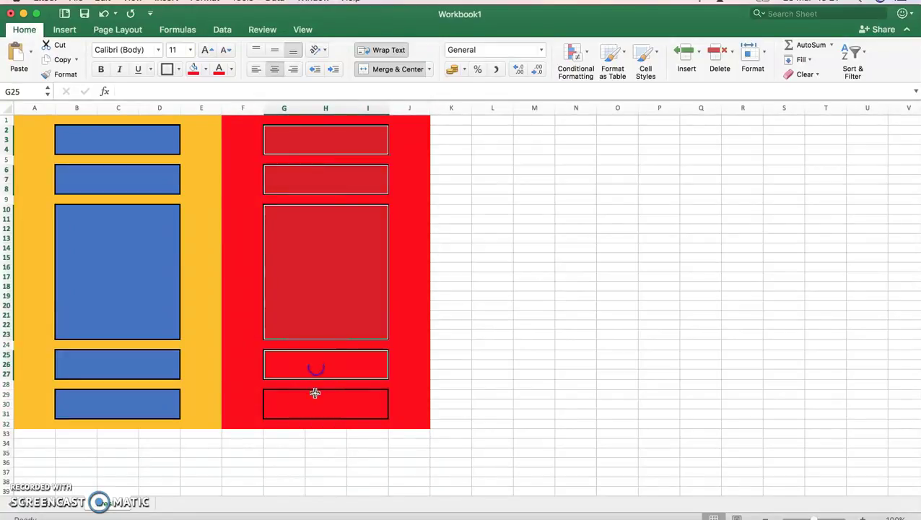
super+click(314, 407)
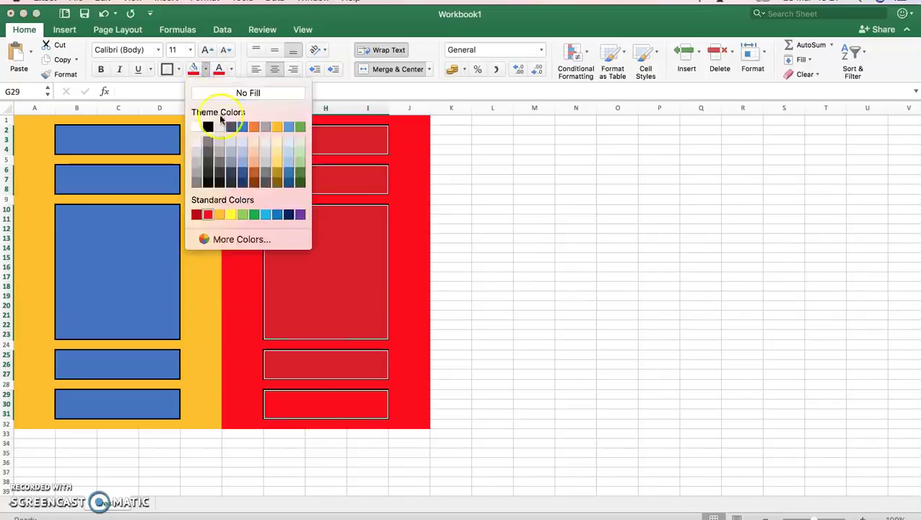
click(242, 146)
click(539, 266)
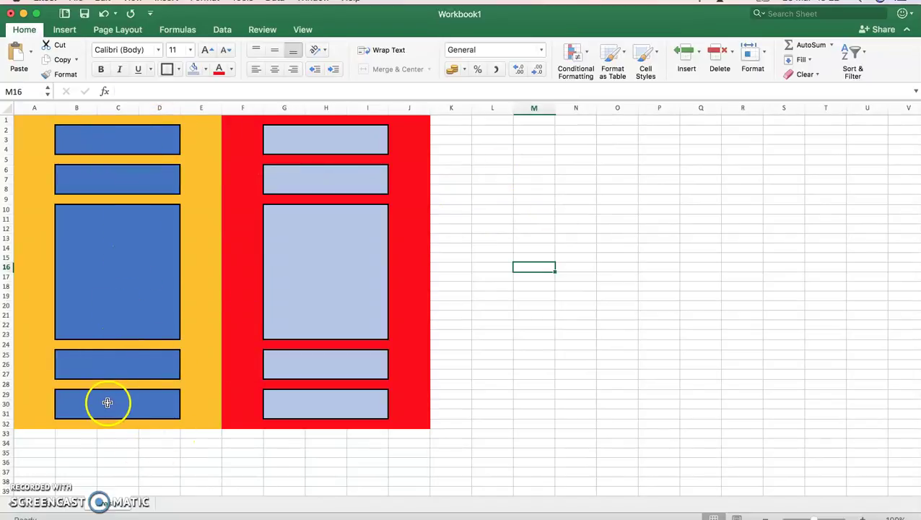
On the finished quiz sheet, check the result formula in B28 and answer Question 1 with "Social Network" in B25.
click(71, 508)
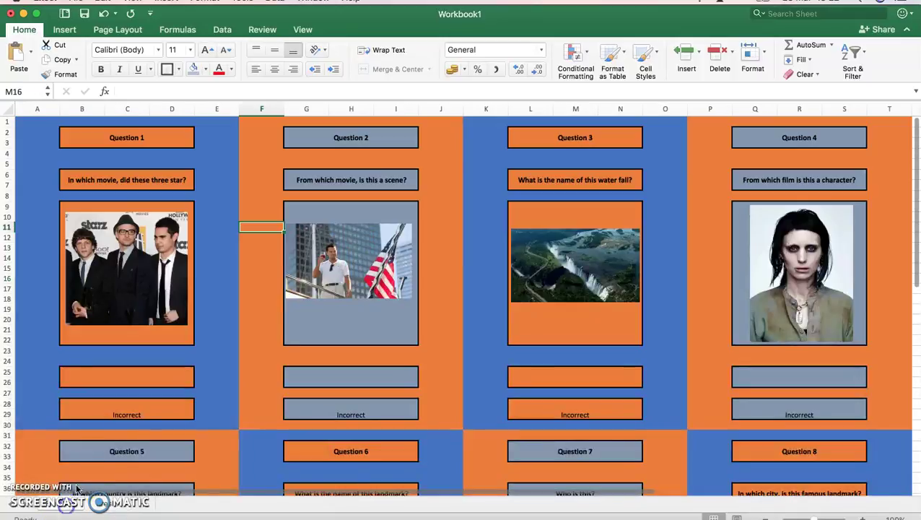
click(146, 410)
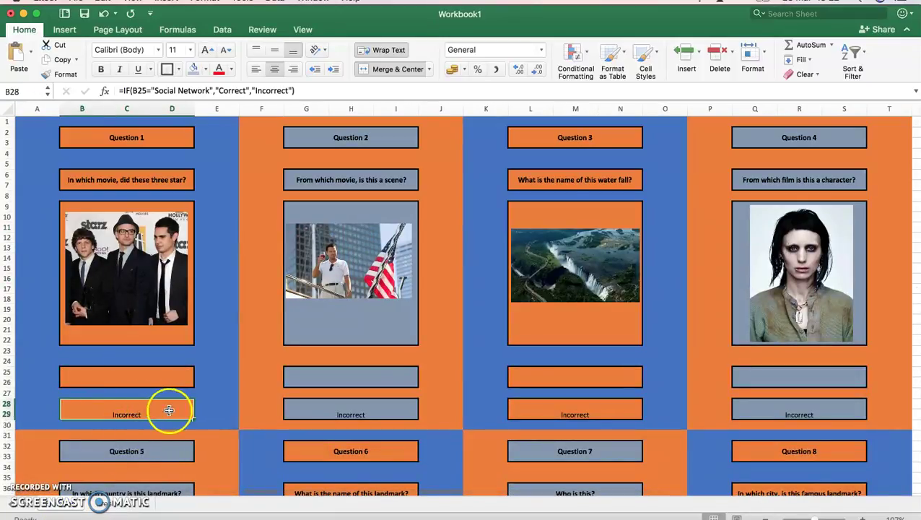
click(148, 378)
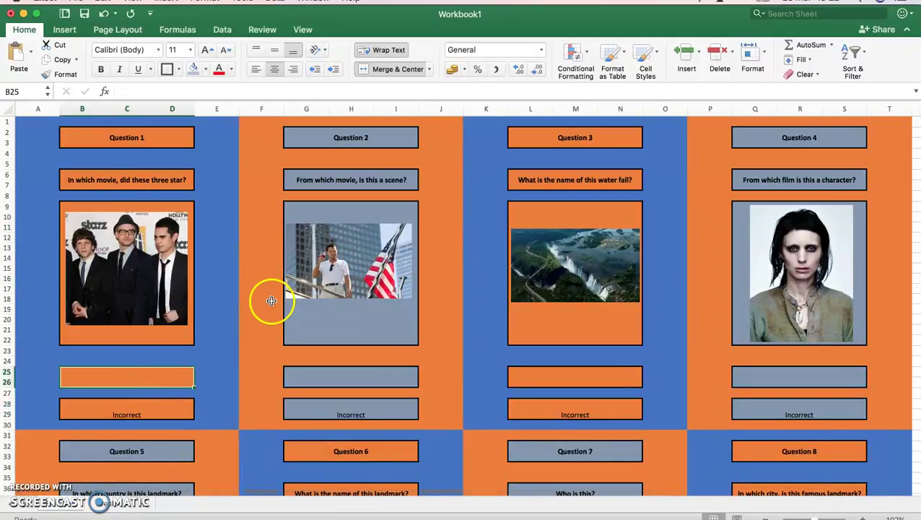
text(Social)
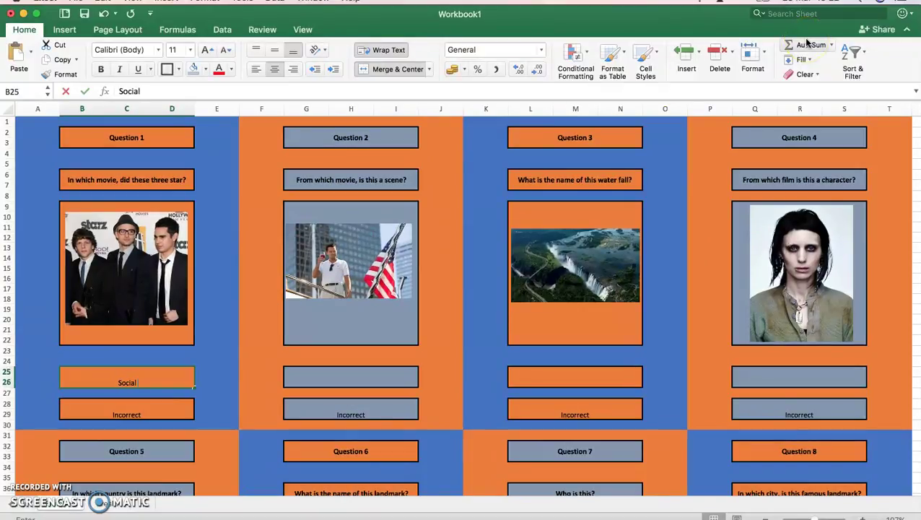
text( Network)
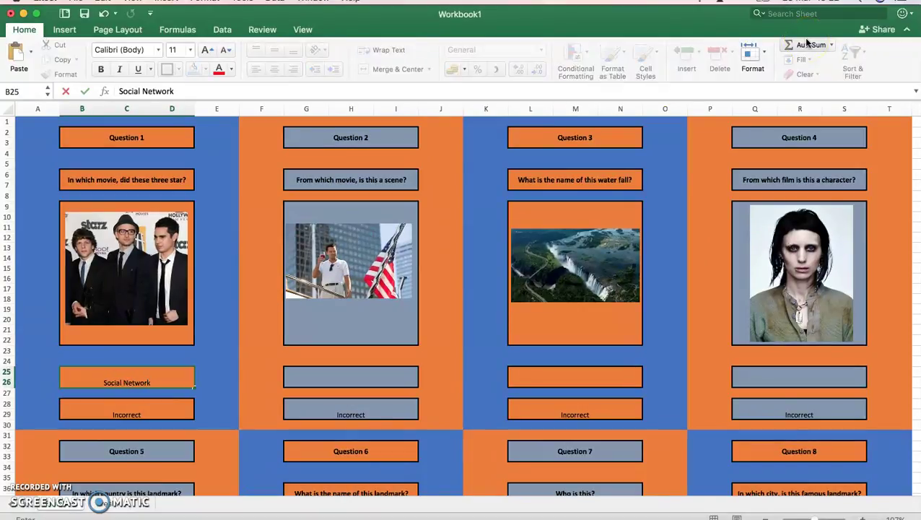
key(Return)
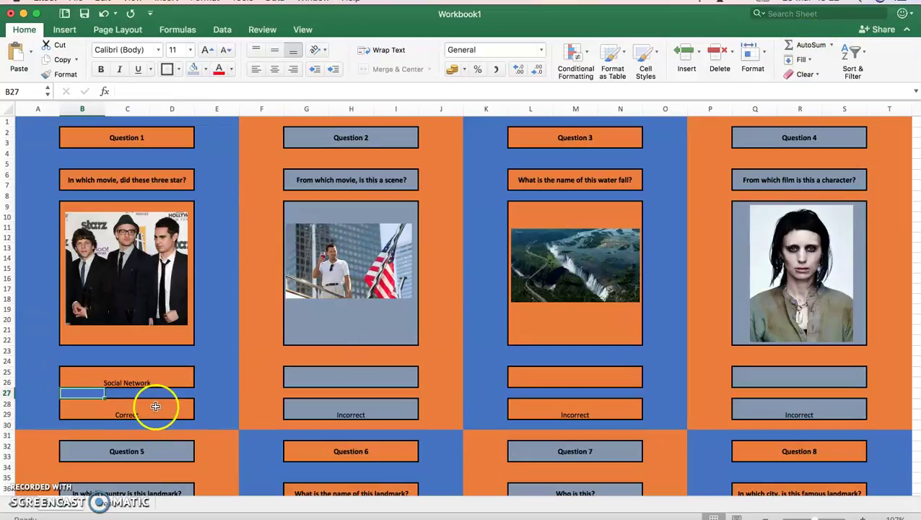
click(155, 407)
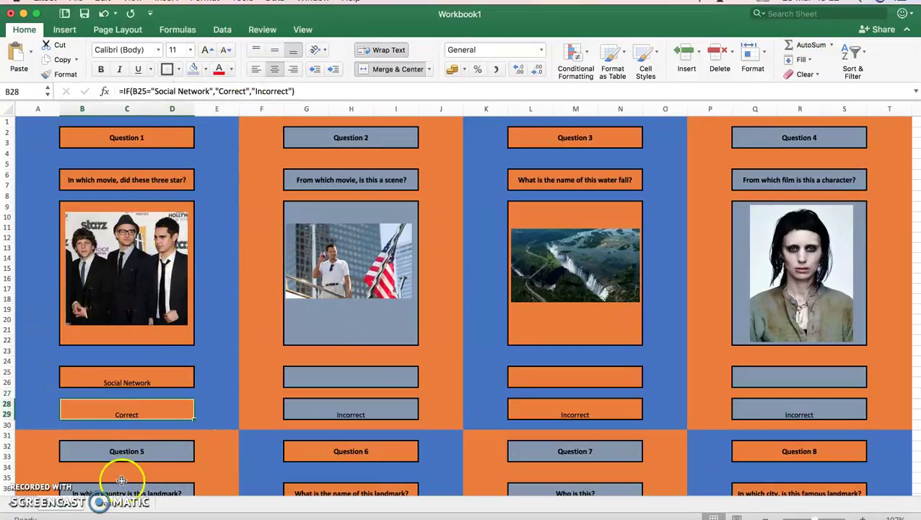
Back on the new card sheet, insert vicFalls.jpg and shrink it to about 3.7 by 6.47 cm inside the gold card's picture box.
click(123, 504)
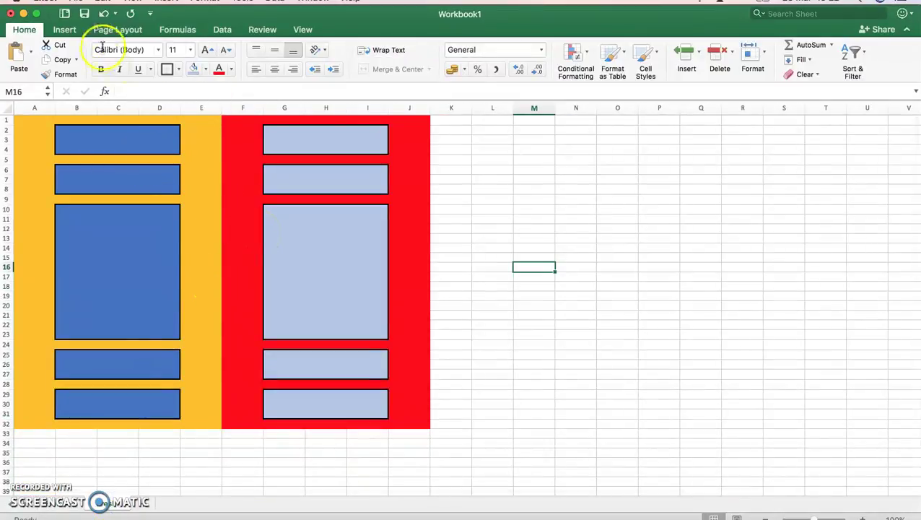
click(65, 30)
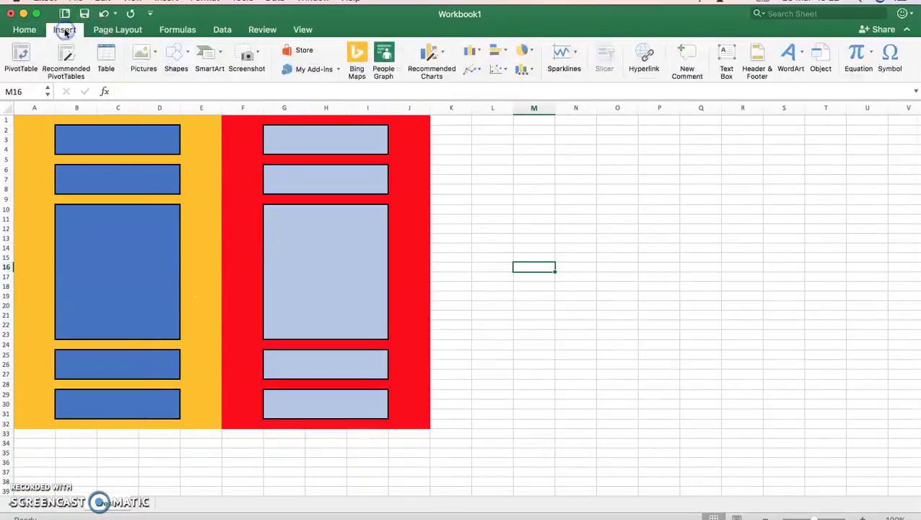
click(142, 61)
click(168, 90)
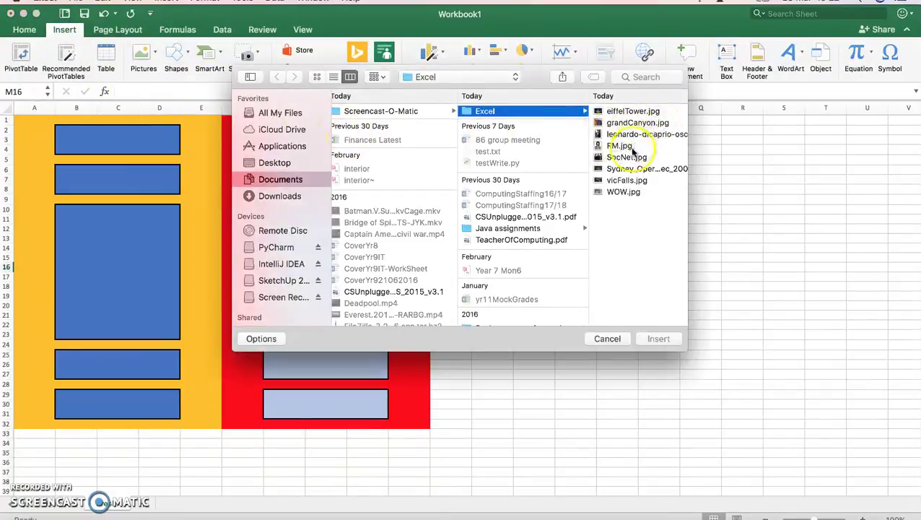
double_click(628, 180)
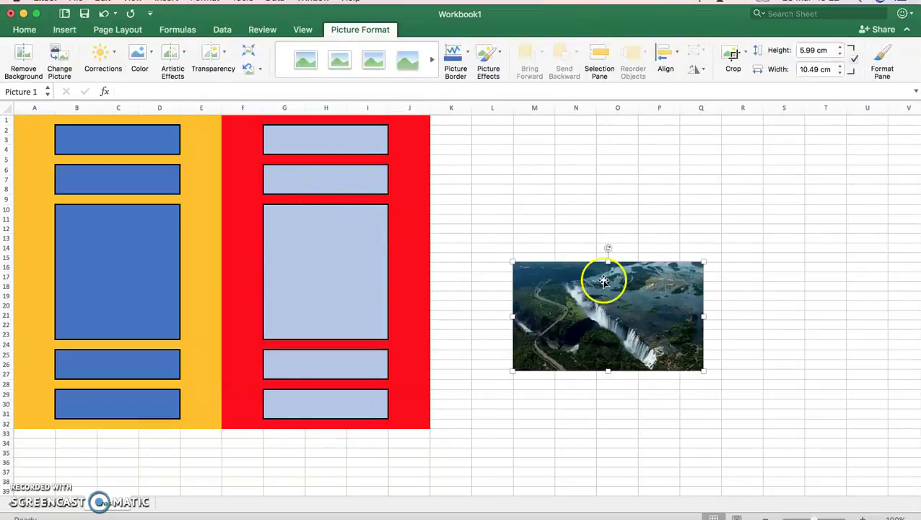
drag(602, 273, 139, 254)
drag(248, 324, 133, 279)
Enter "Question 1" in the gold card's heading box B2 and "Which Waterfall is this?" in its question box B6.
click(130, 140)
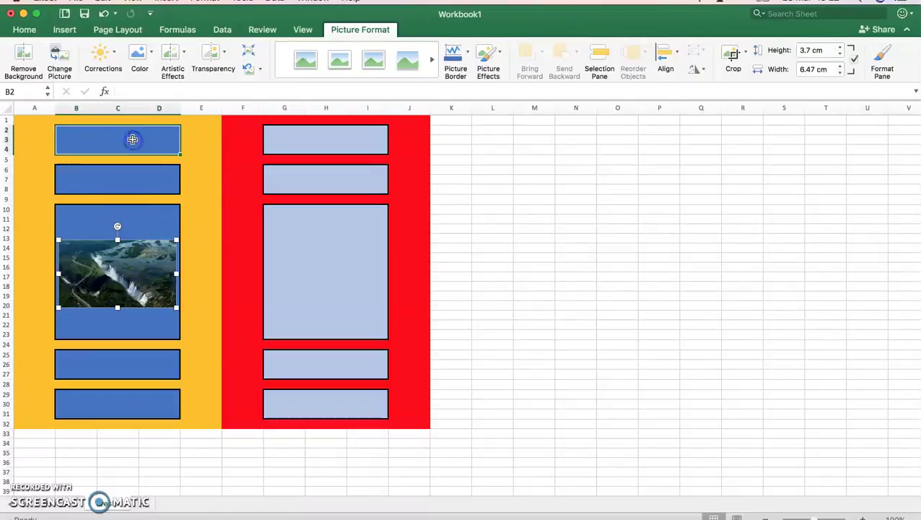
text(Question)
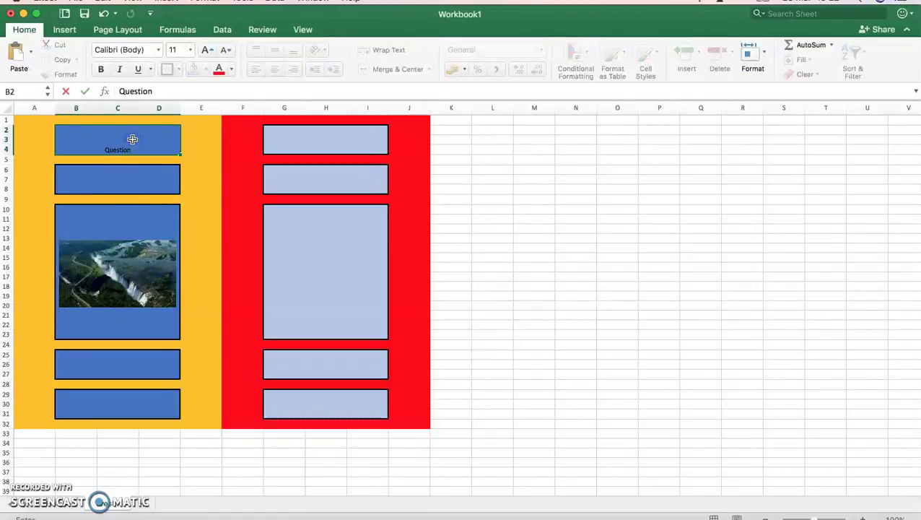
text( 1)
key(Return)
key(Down)
text(W)
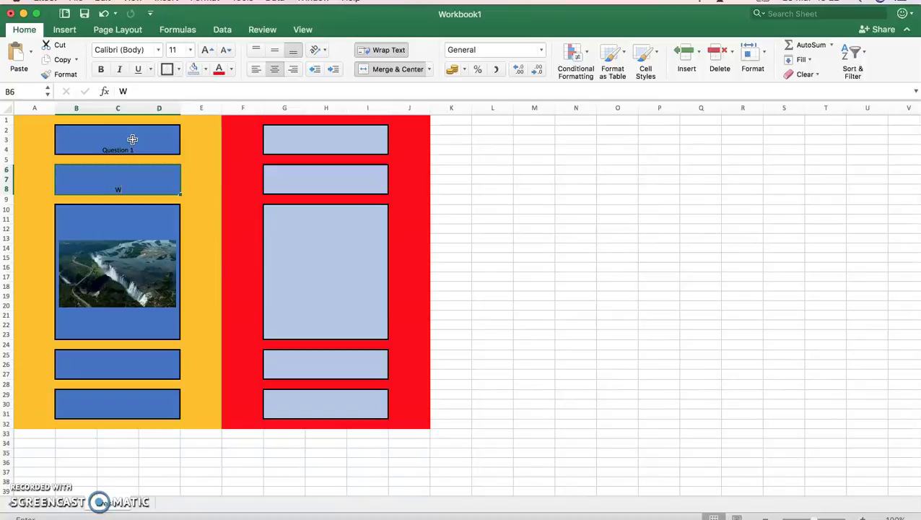
text(hich Waterfall is this?)
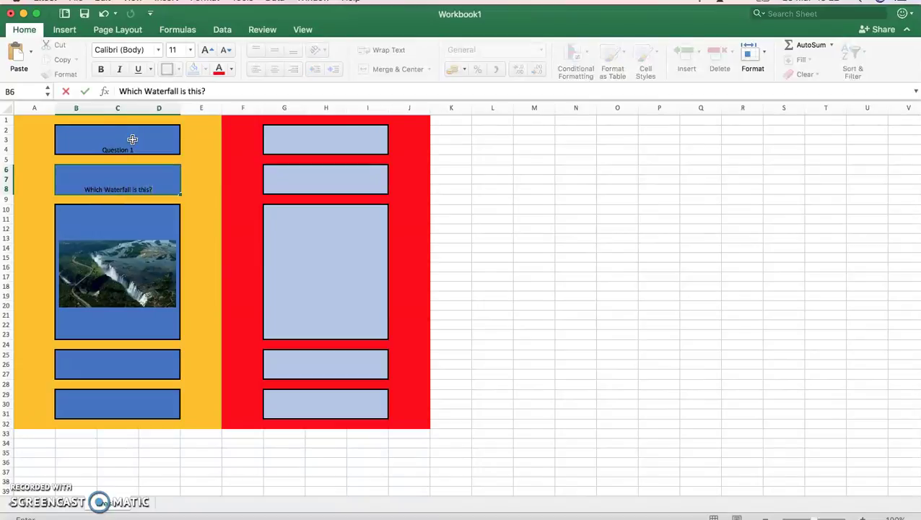
click(140, 364)
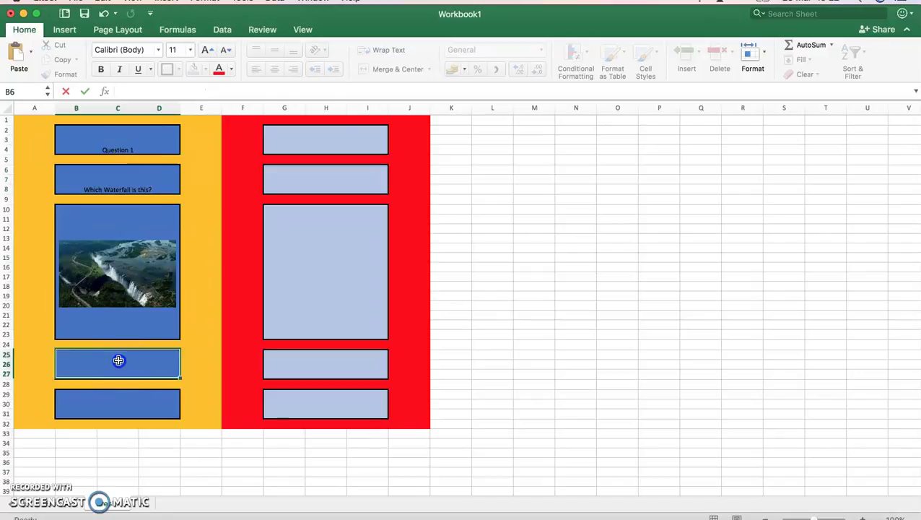
Begin an IF formula in the gold card's result box B29 that compares answer box B25 with an empty pair of quotes.
click(112, 368)
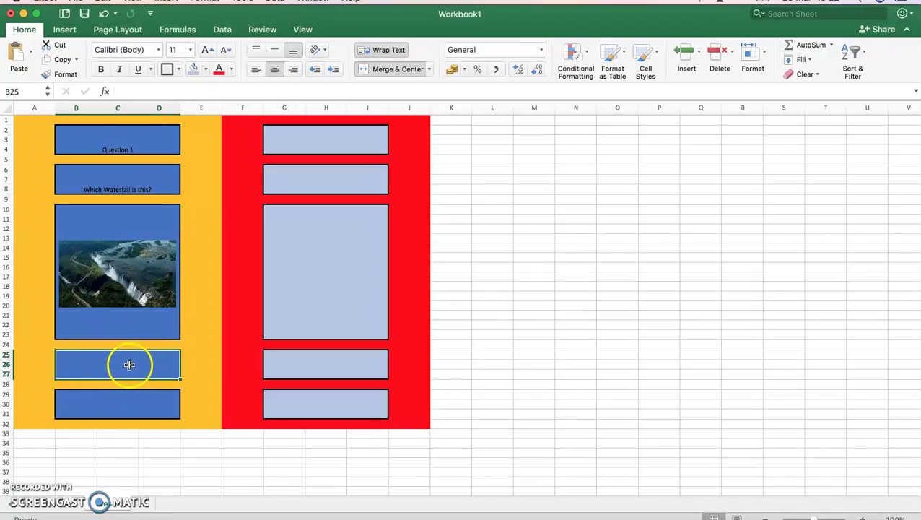
click(122, 409)
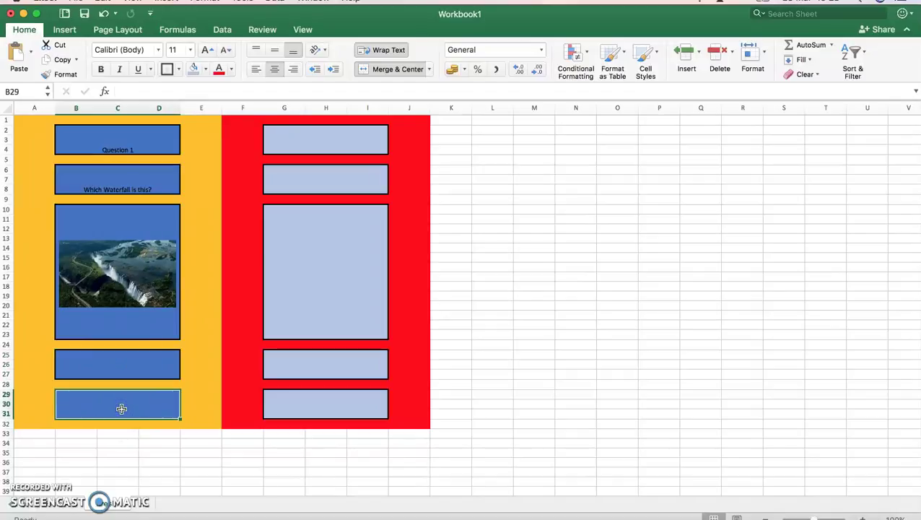
text(=if)
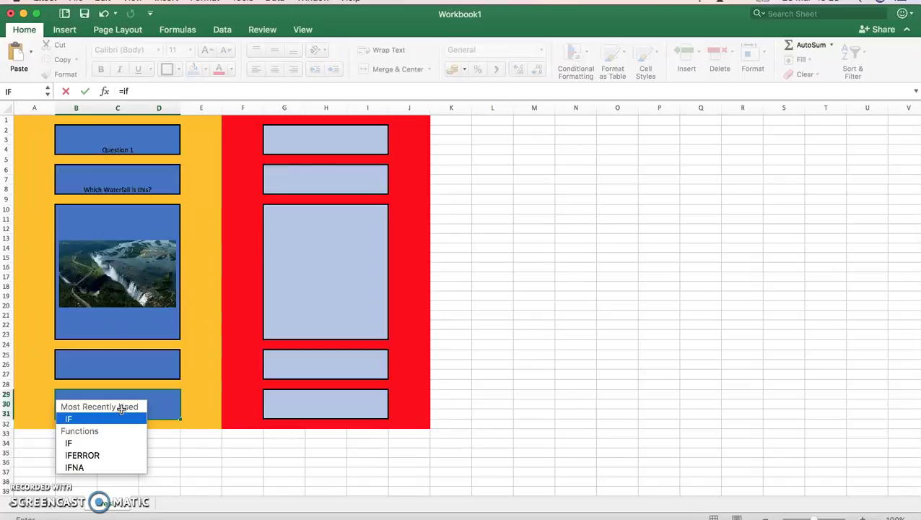
text(()
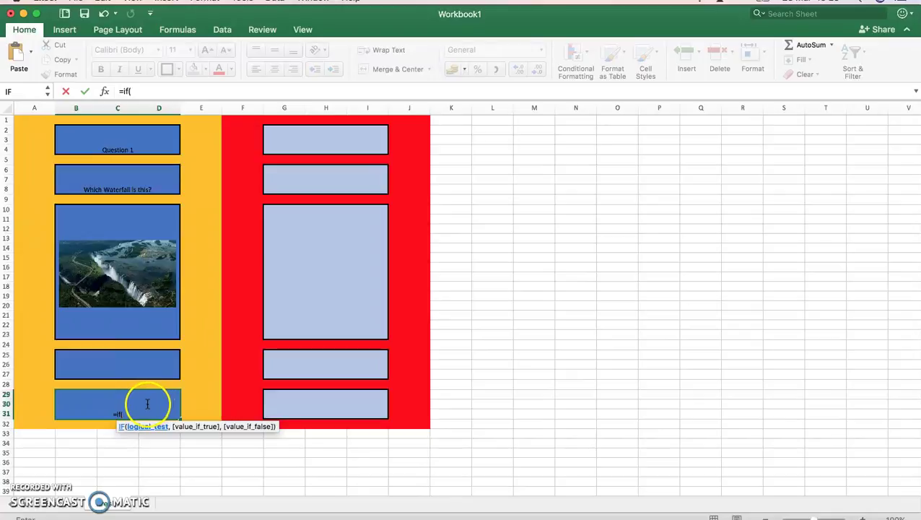
click(129, 364)
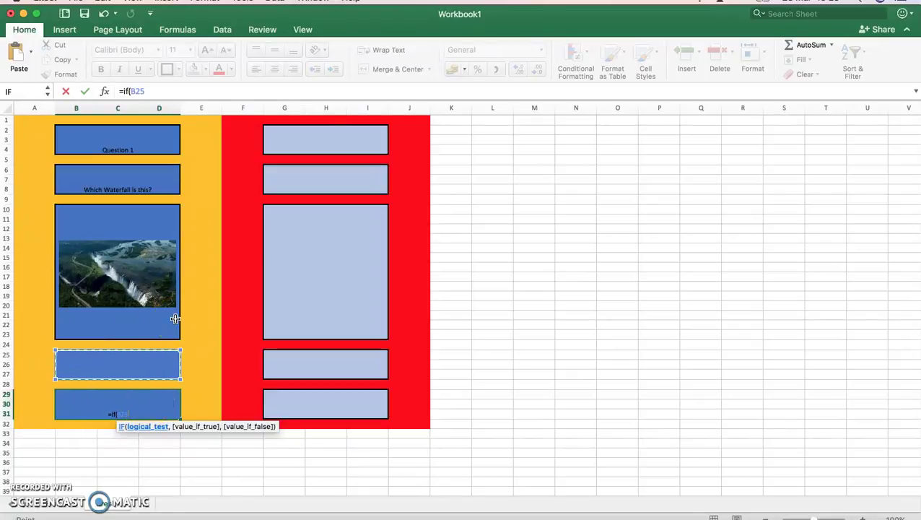
text(=")
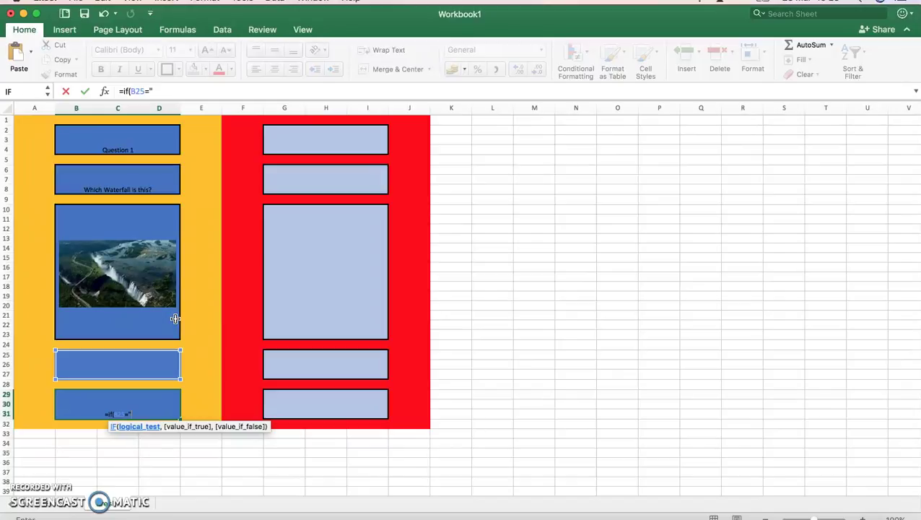
text(")
key(Return)
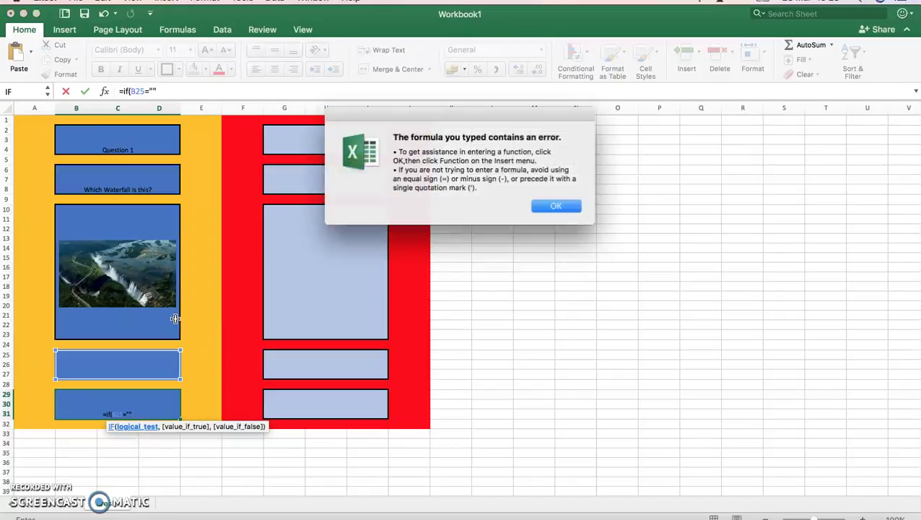
click(381, 246)
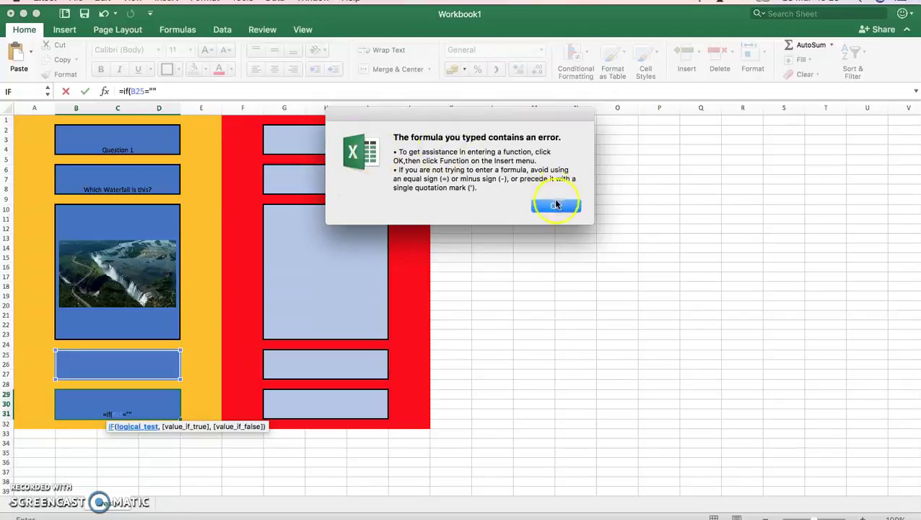
click(556, 206)
Complete the B29 formula as =if(B25="Victoria Falls","Correct!","Incorrect!").
click(153, 91)
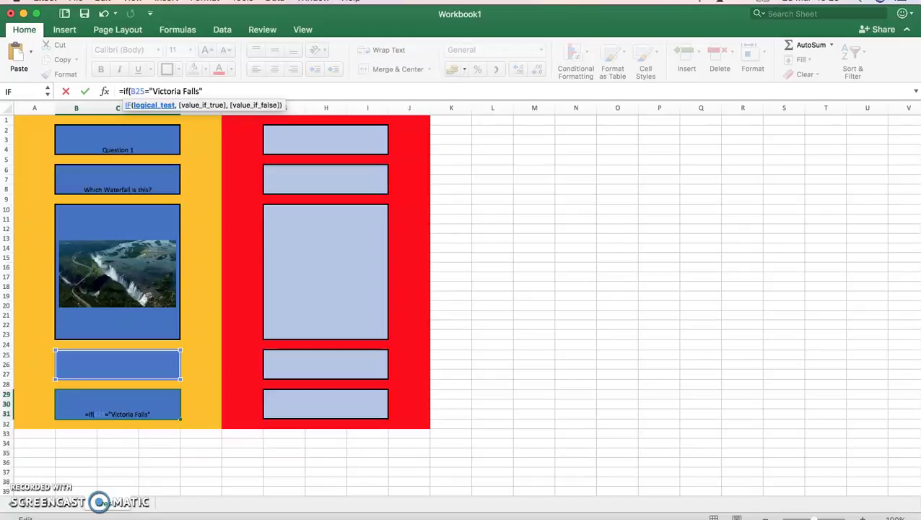
text(,"Correct!","Inc)
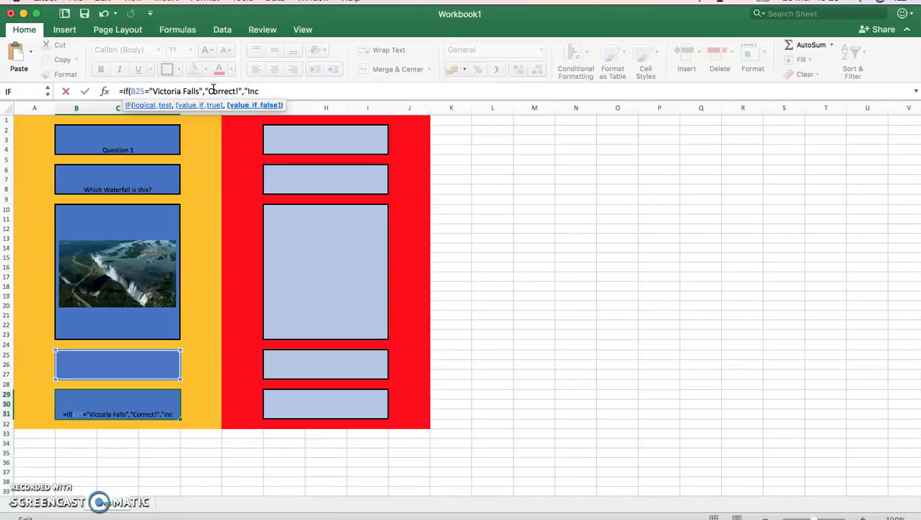
text(t)
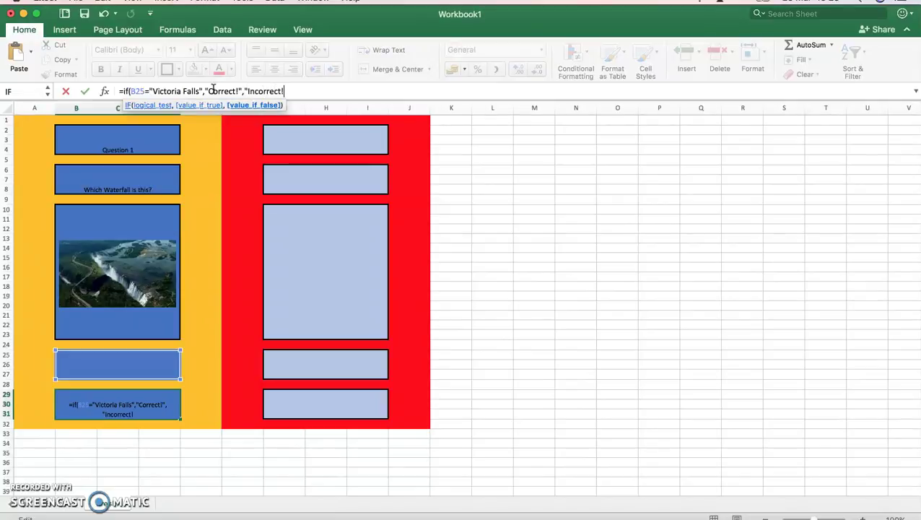
text(!"))
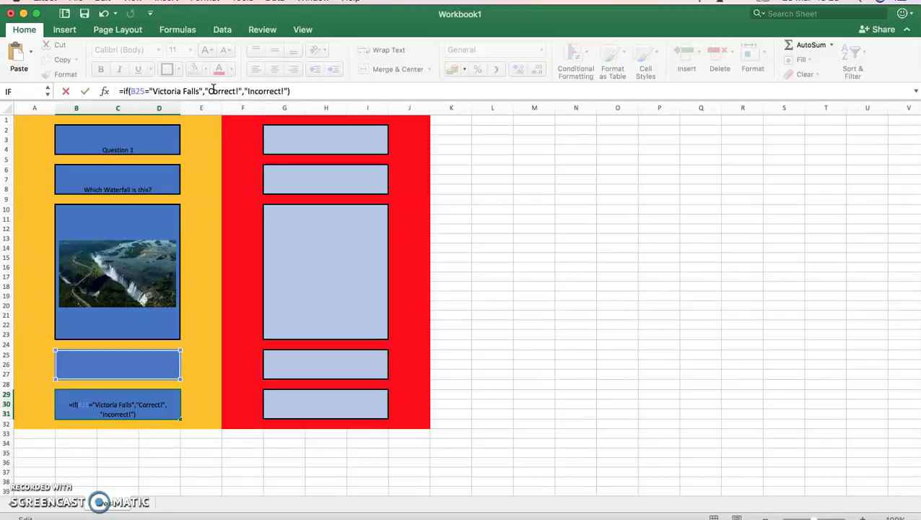
key(Return)
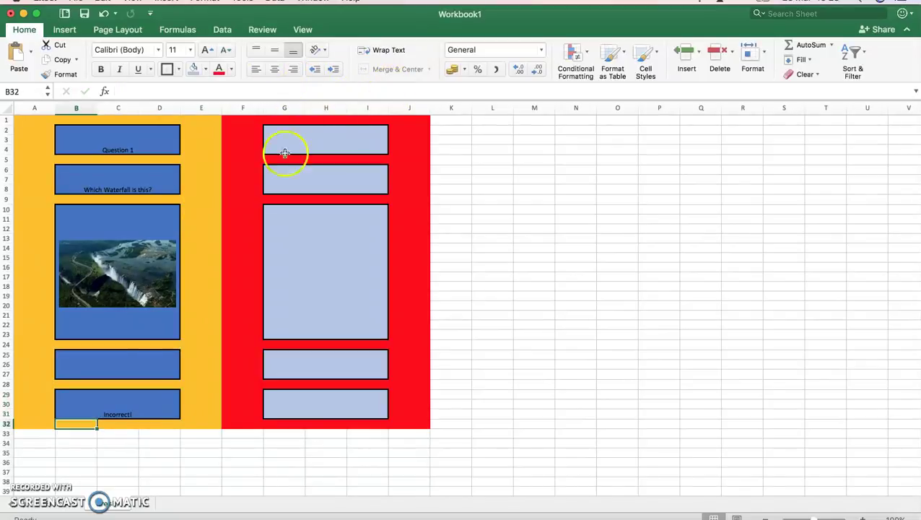
Test the result formula by entering "Victoria Falls" in the gold card's answer box B25.
click(133, 360)
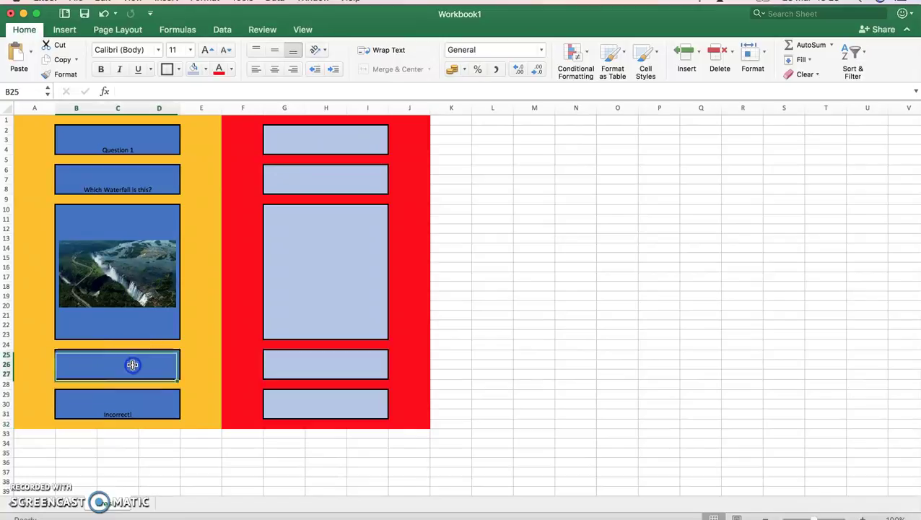
text(Victoria)
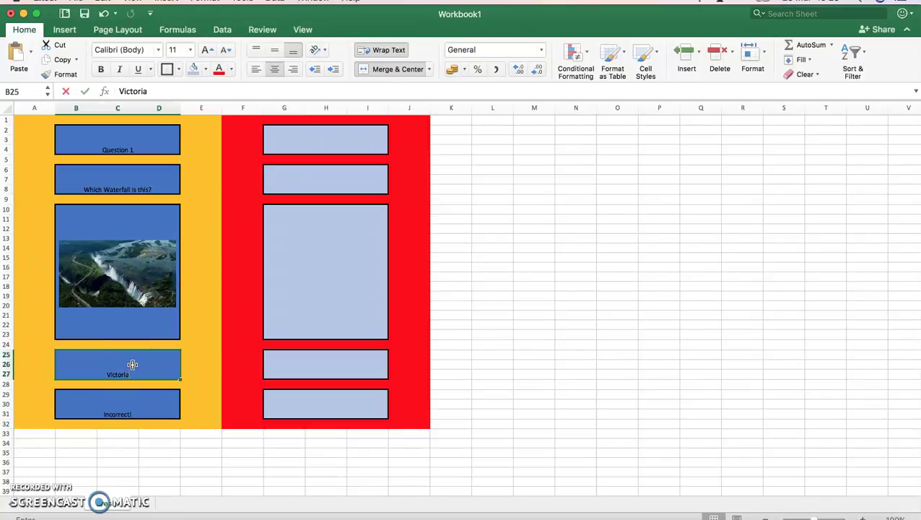
text( Falls)
key(Return)
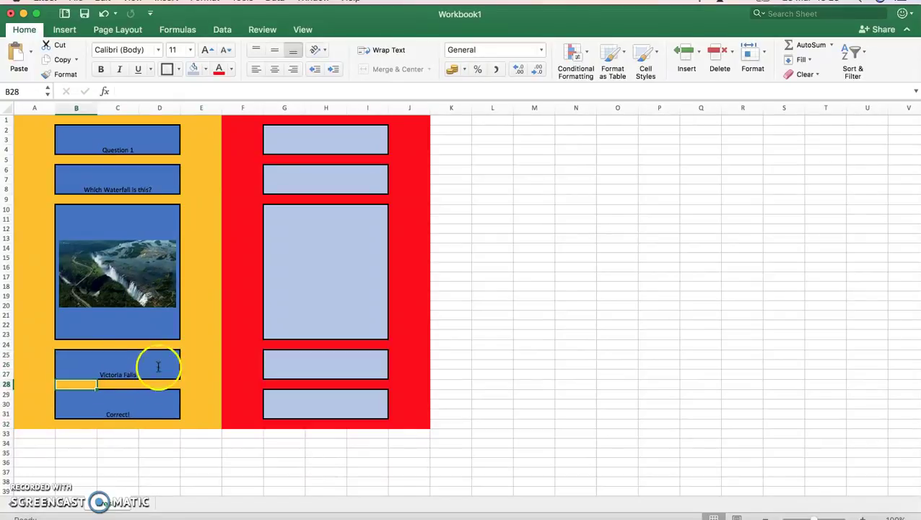